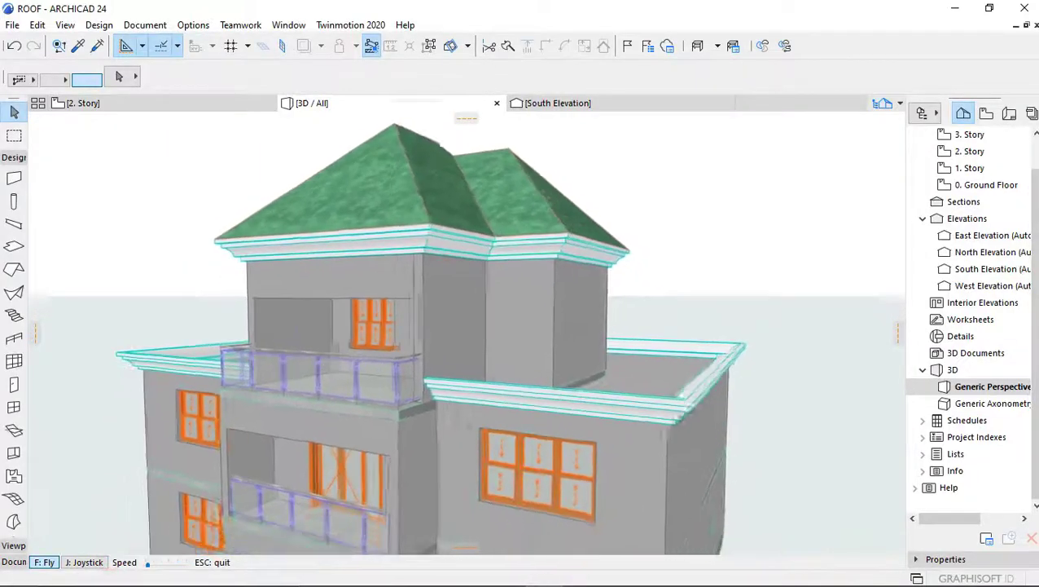
Fly around the 3D model to examine the upper roof, the balcony and the unroofed areas inside the lower cornice.
key(Down)
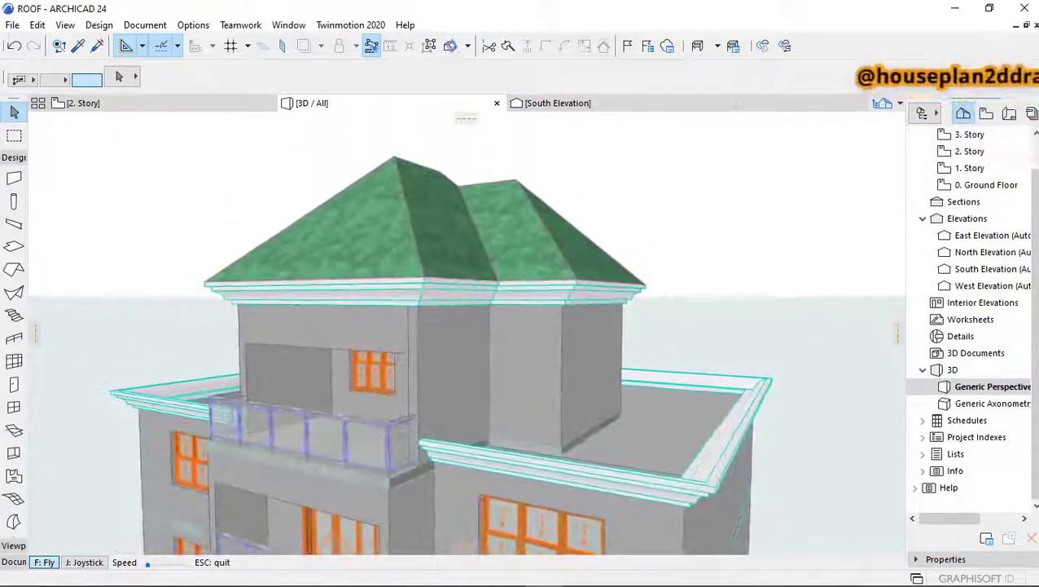
key(Right)
key(Down)
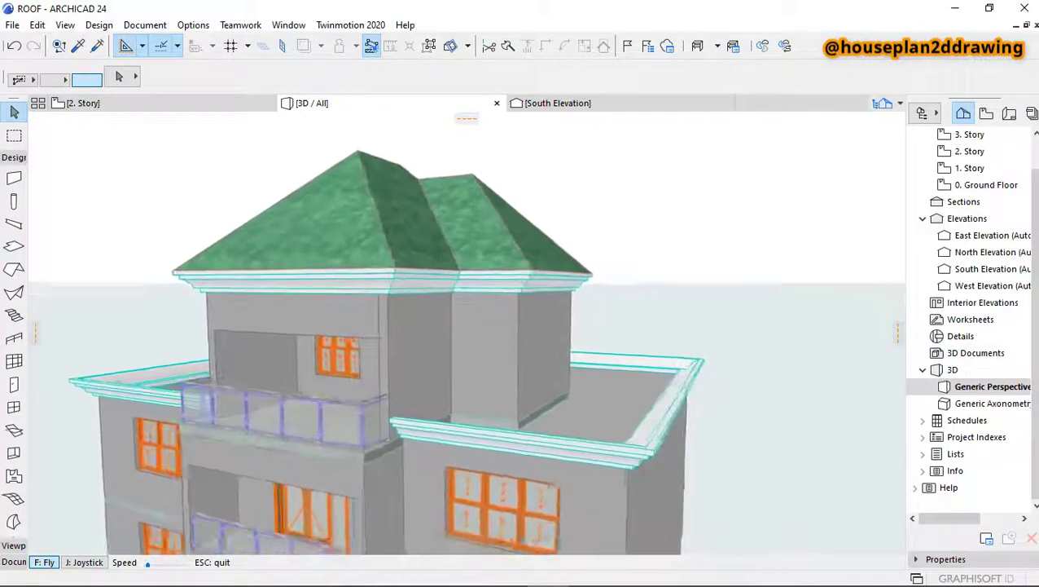
key(Right)
key(Up)
key(Left)
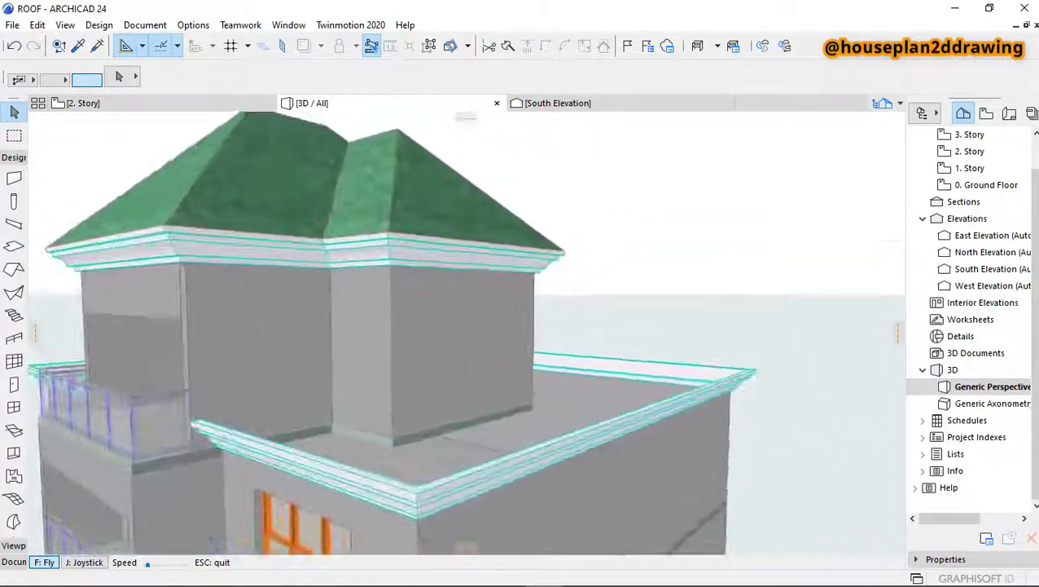
key(Down)
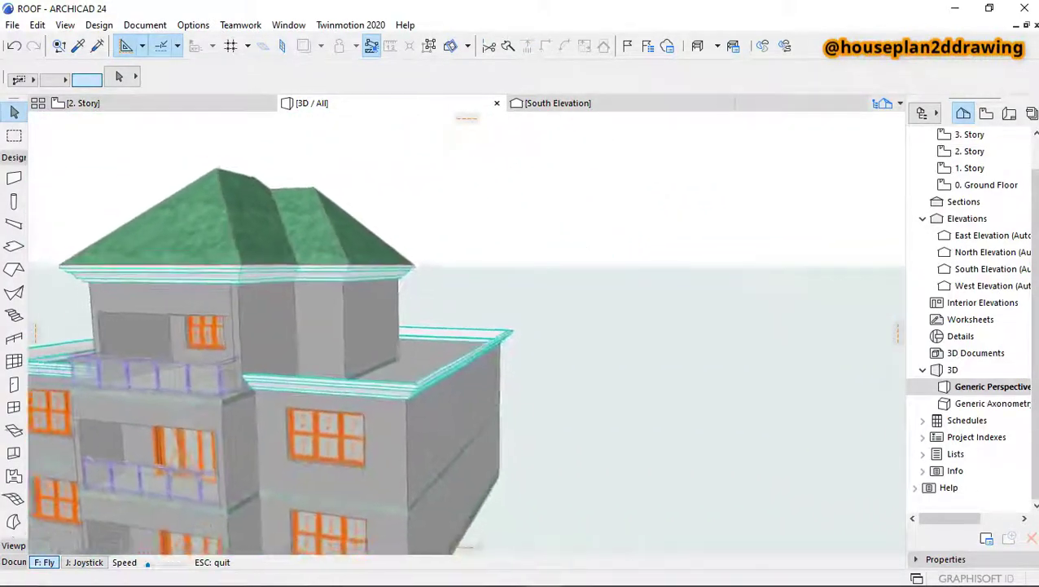
key(Left)
key(Down)
key(Right)
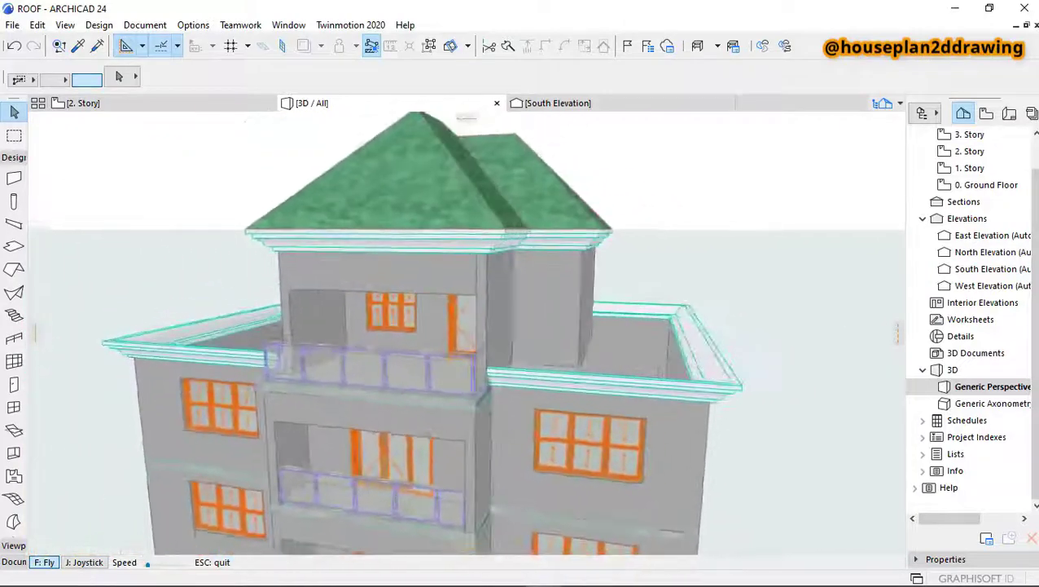
key(Up)
key(Up)
key(Left)
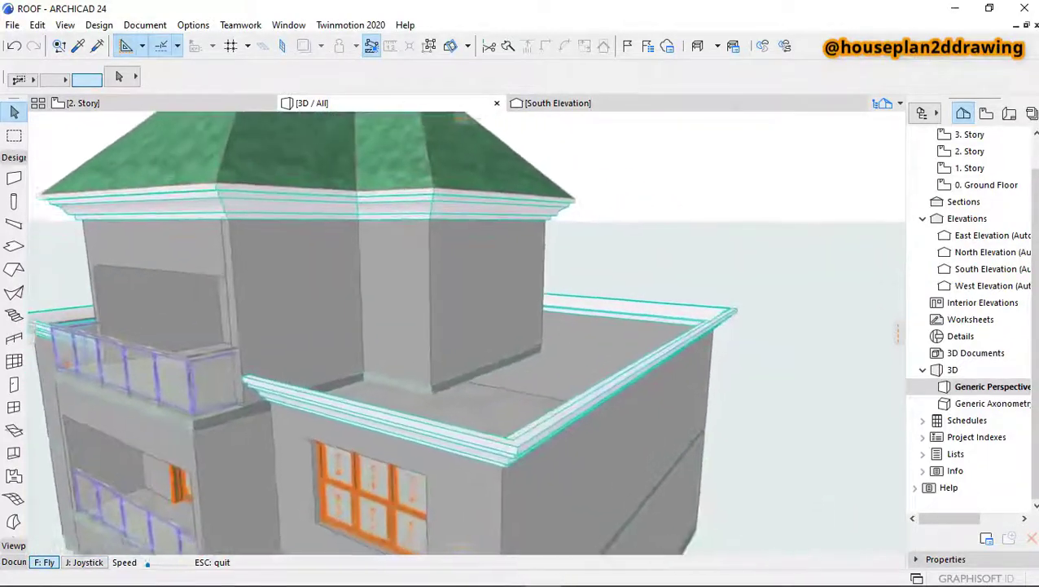
key(Down)
key(Left)
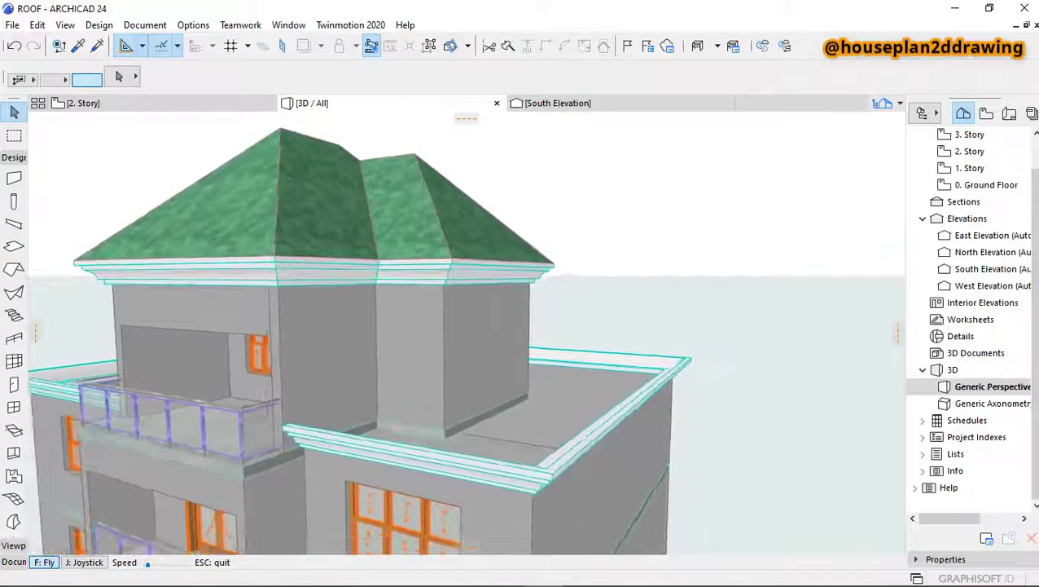
key(Escape)
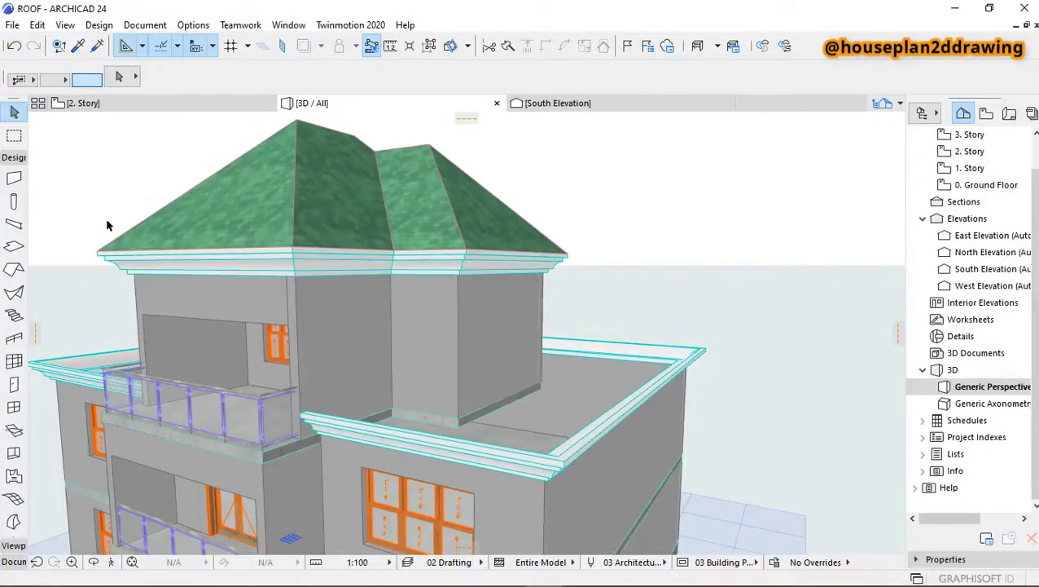
On the 2. Story plan, start a multi-plane roof along the cornice's dashed line, from the balcony's west wall through the southwest and northwest corners.
click(116, 104)
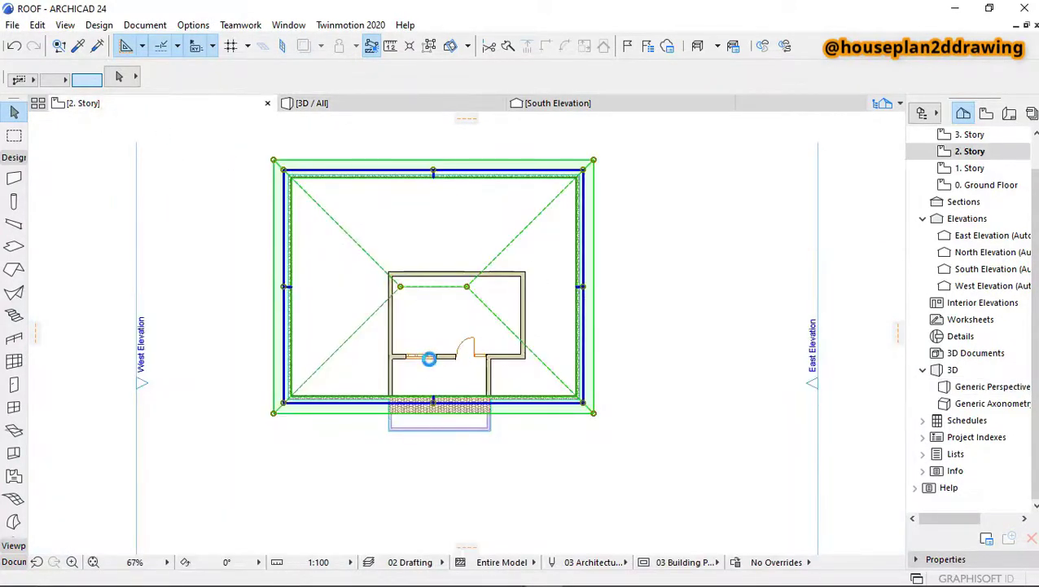
click(357, 392)
scroll(338, 251, down, 3)
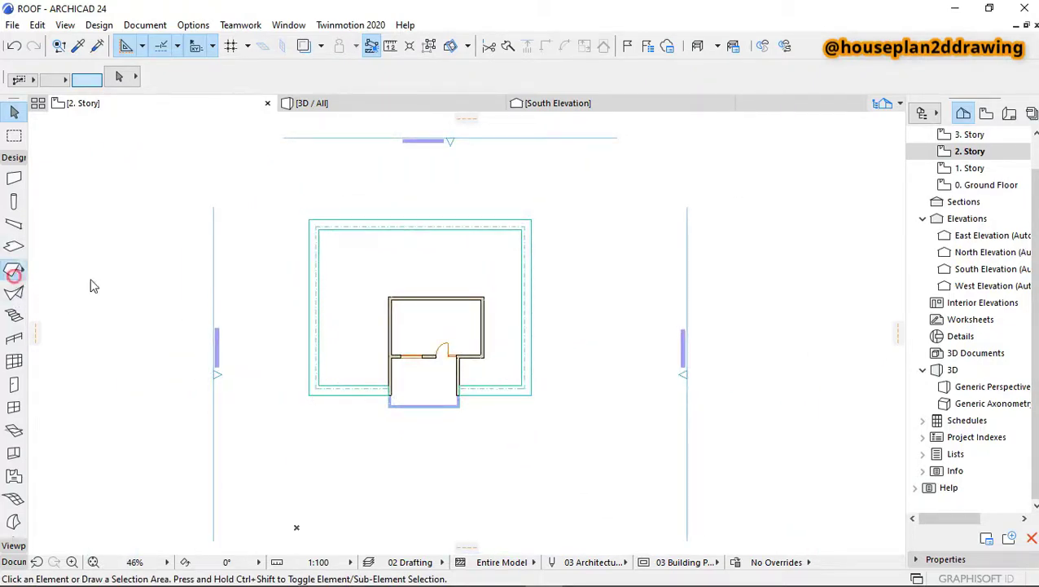
scroll(334, 391, up, 5)
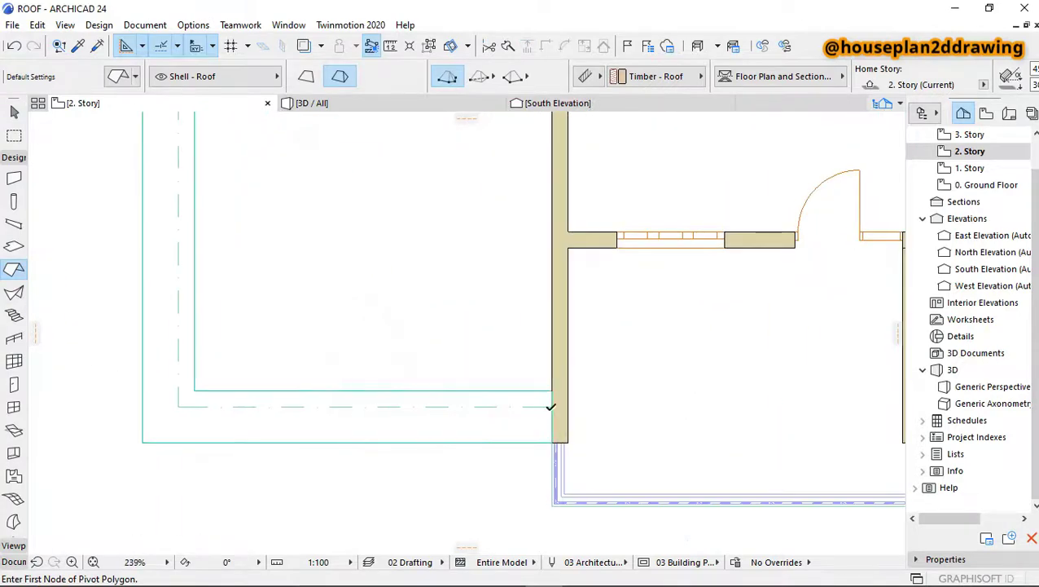
click(554, 404)
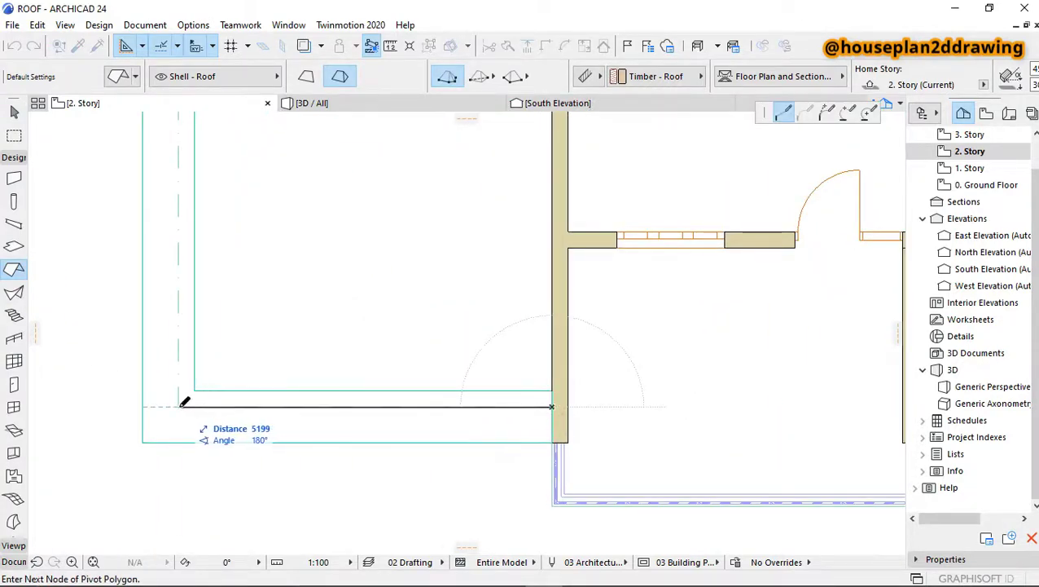
click(180, 405)
scroll(188, 466, down, 5)
scroll(195, 251, up, 5)
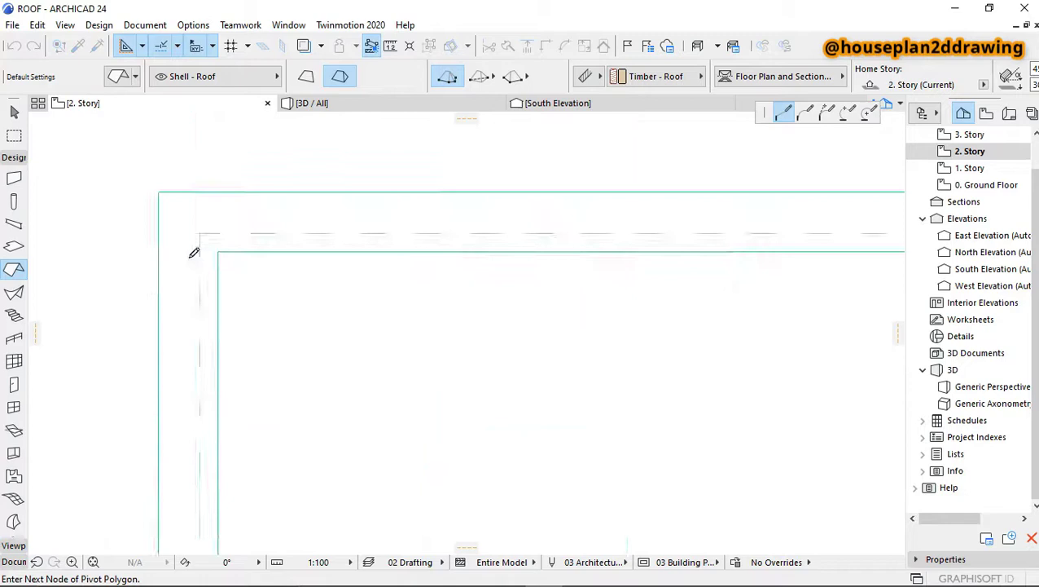
click(206, 227)
Continue the roof's pivot polygon through the northeast and southeast cornice corners and close it at the starting point on the balcony wall.
scroll(137, 285, down, 5)
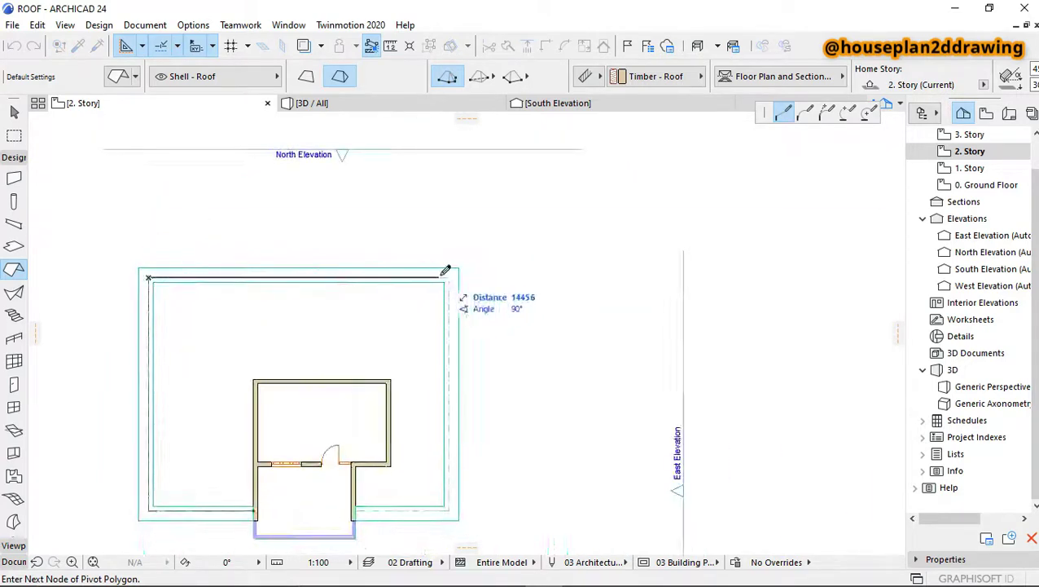
scroll(468, 280, up, 5)
click(468, 278)
scroll(471, 235, down, 5)
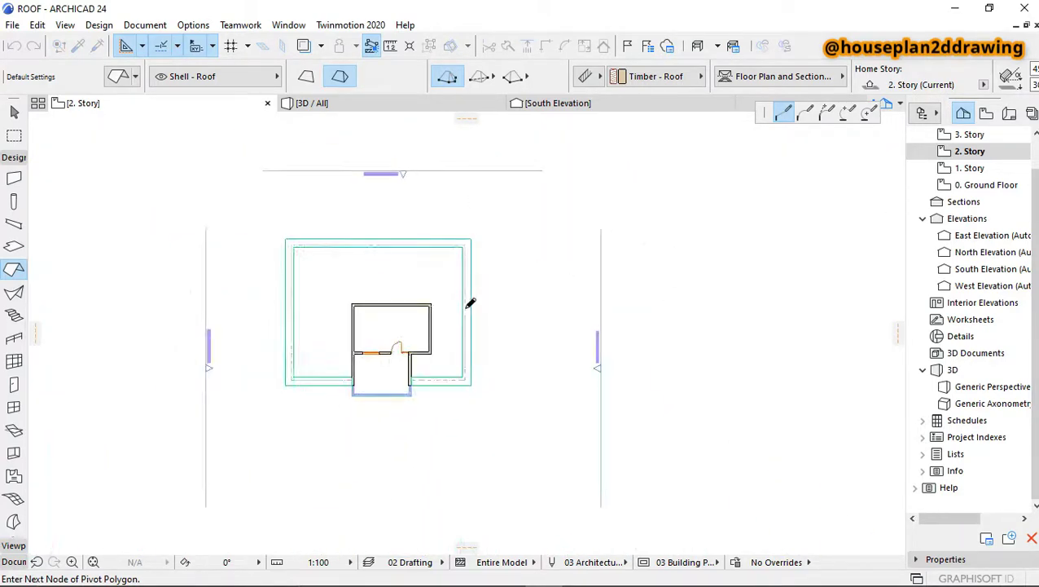
scroll(480, 360, up, 5)
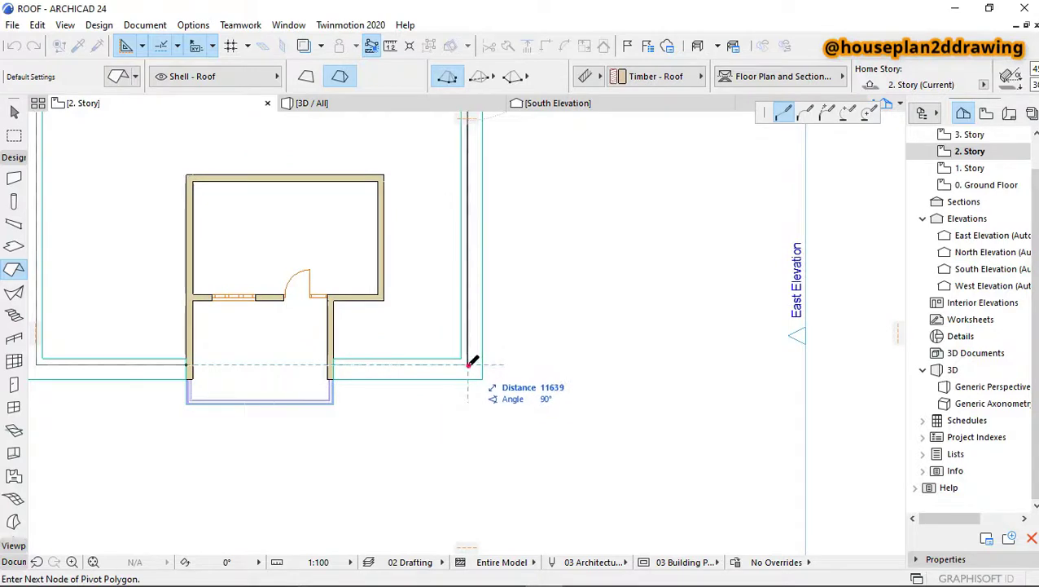
click(470, 363)
scroll(540, 357, down, 5)
scroll(302, 371, up, 3)
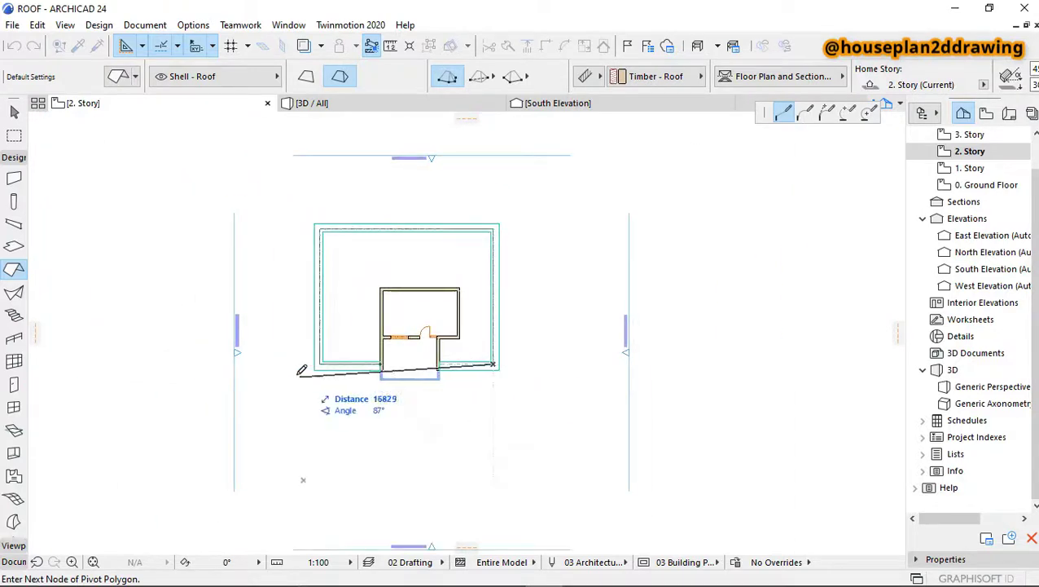
double_click(386, 359)
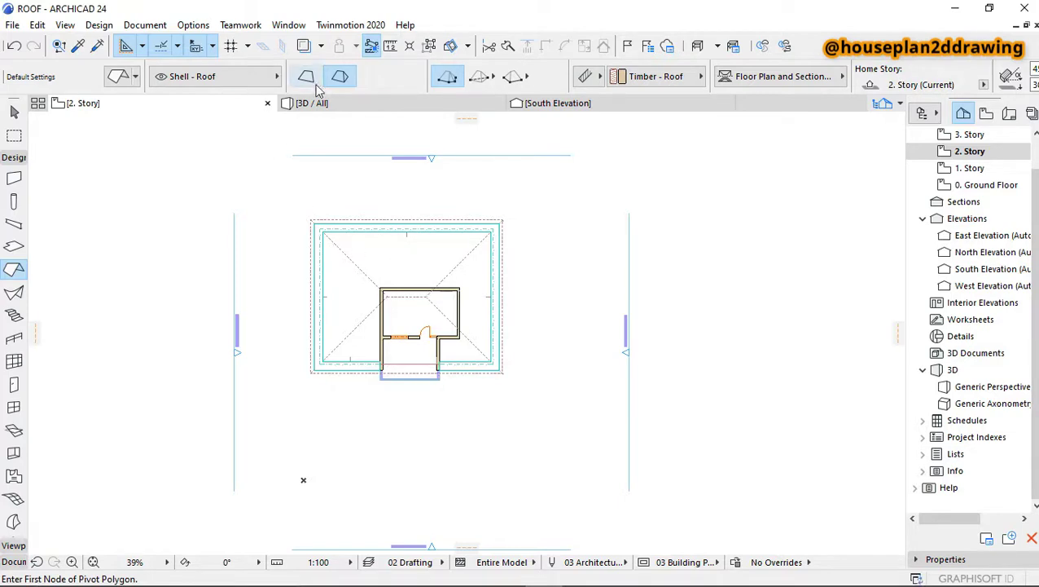
Working in the South Elevation, reduce the new roof's eaves overhang offset so the eave lines up with the lower cornice's outer edge.
click(330, 104)
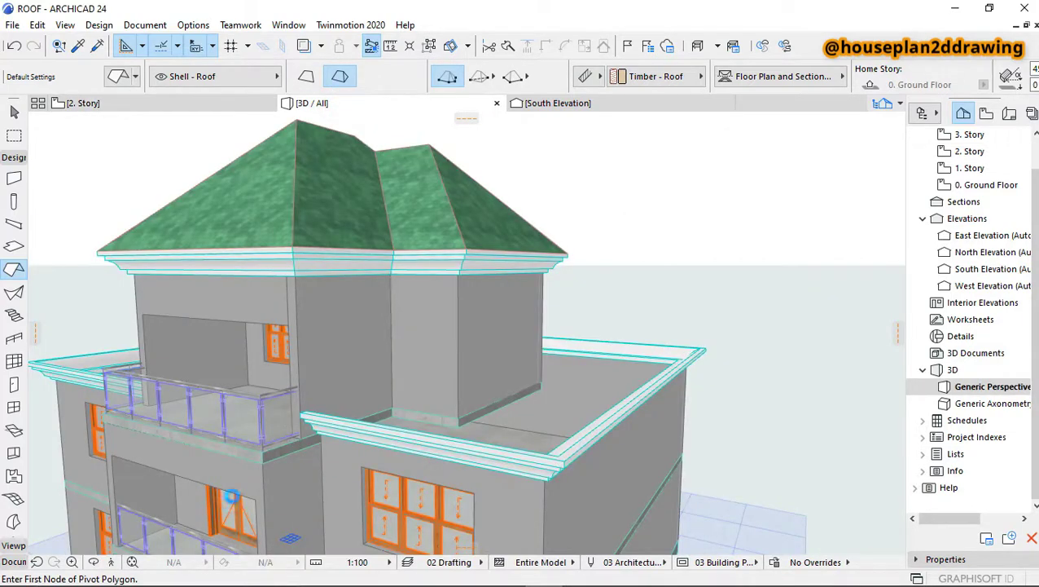
shift+middle_drag(525, 391, 562, 326)
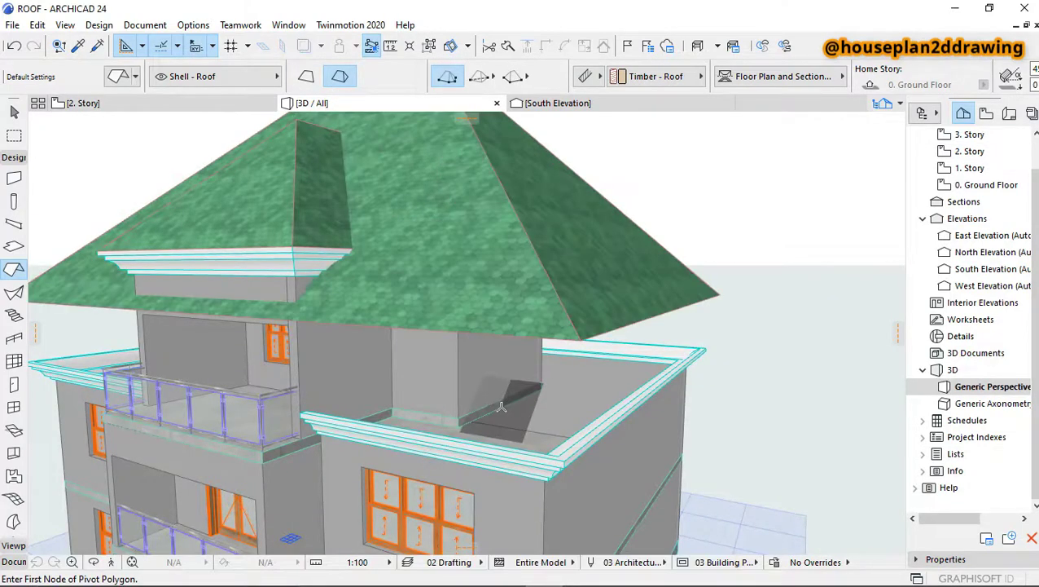
click(593, 101)
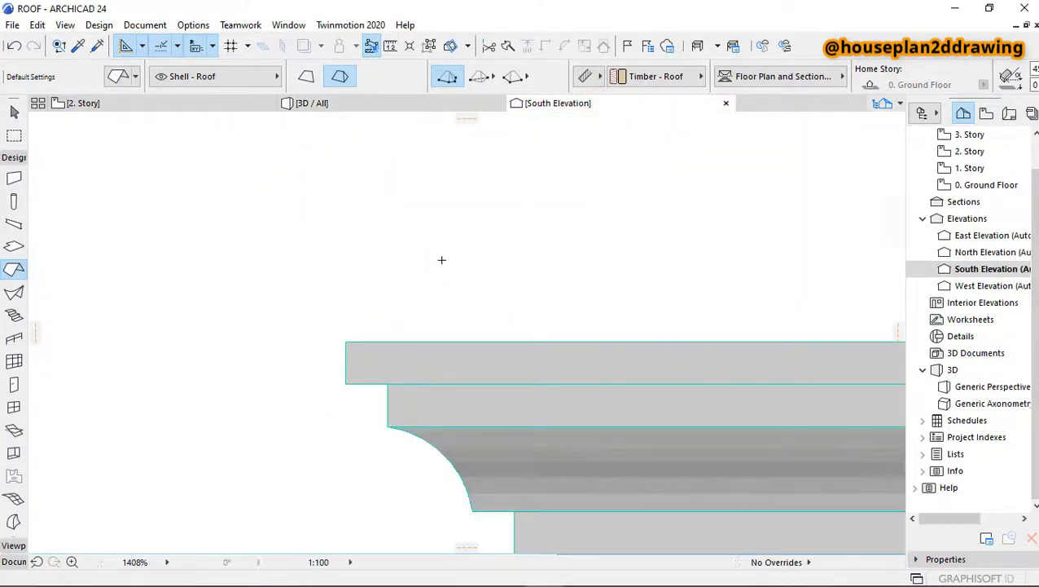
scroll(441, 257, down, 10)
scroll(469, 228, up, 5)
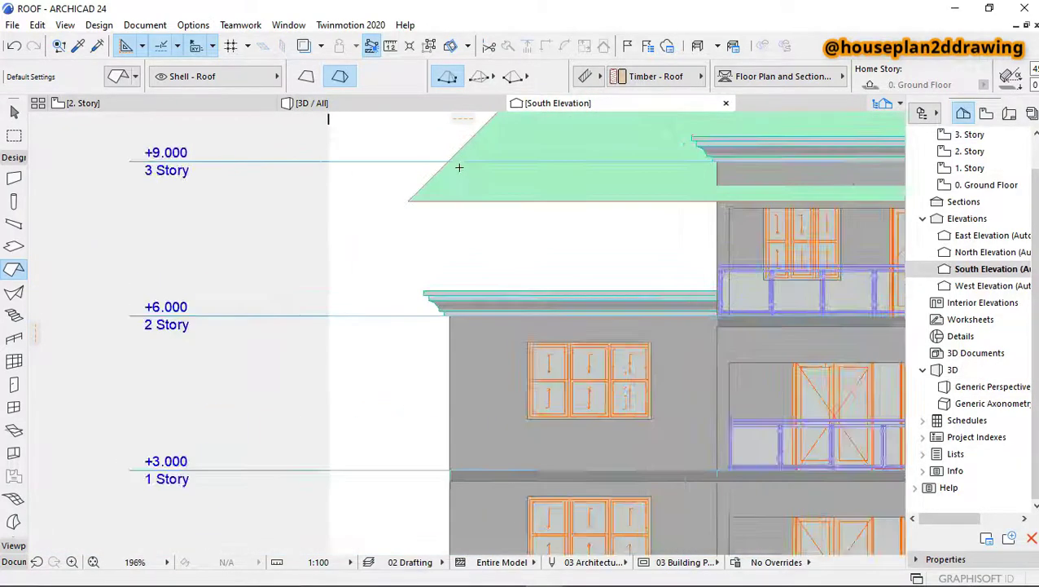
click(435, 211)
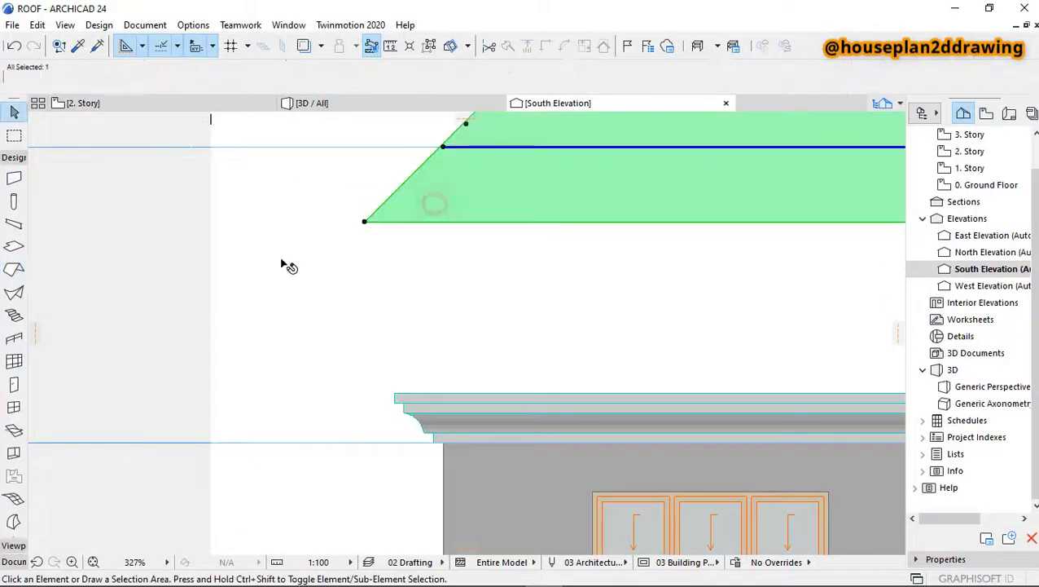
double_click(506, 165)
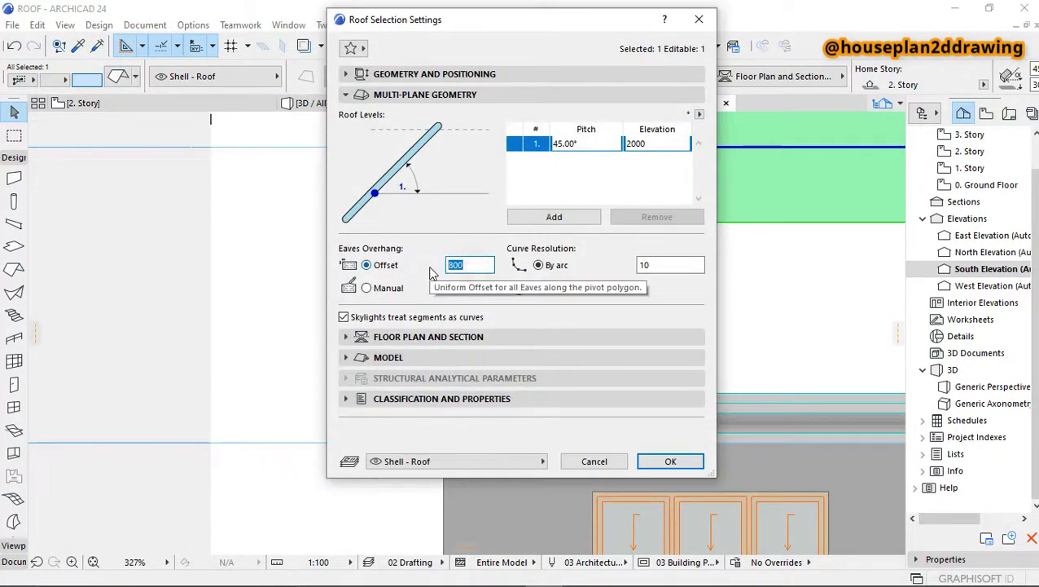
key(Return)
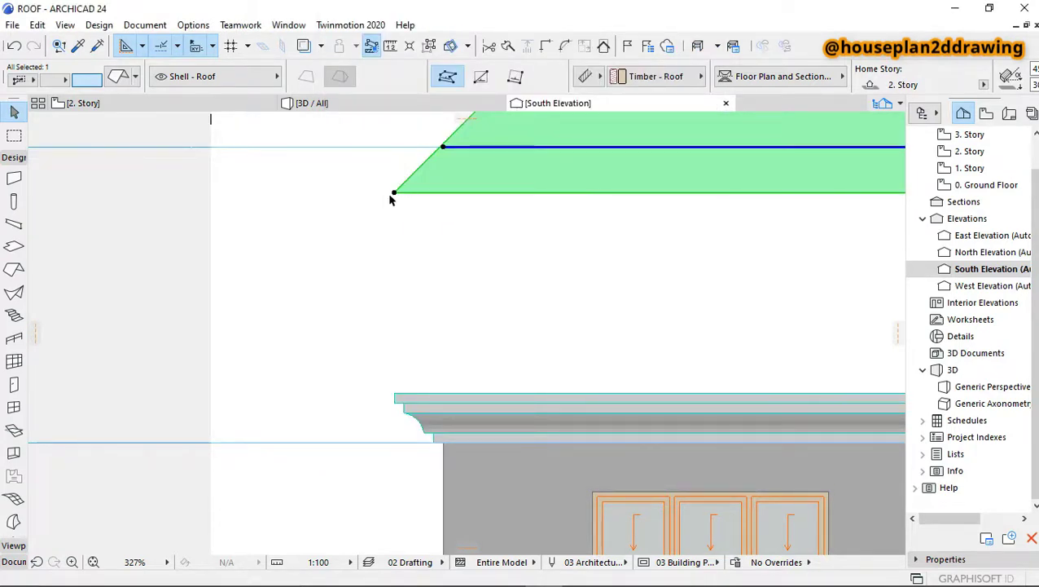
Move the roof straight down so its eave corner sits on the lower cornice's top corner, and return to the 3D view.
click(395, 193)
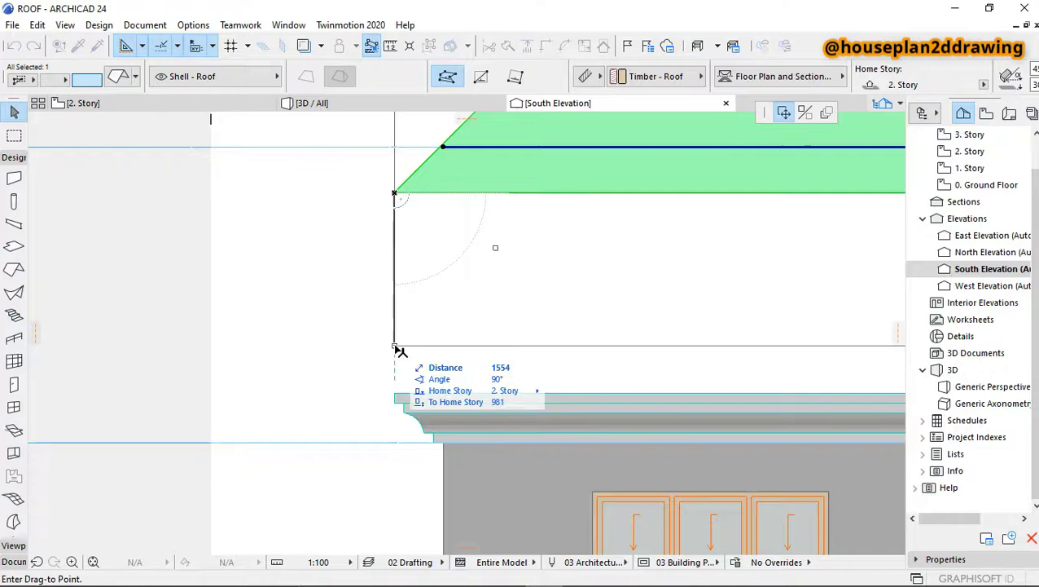
click(395, 393)
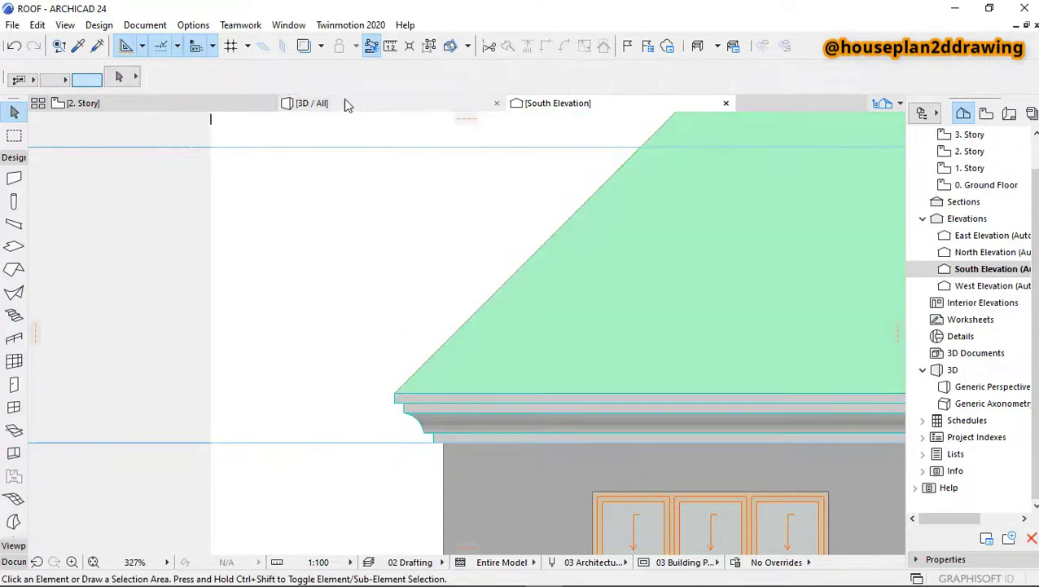
click(312, 103)
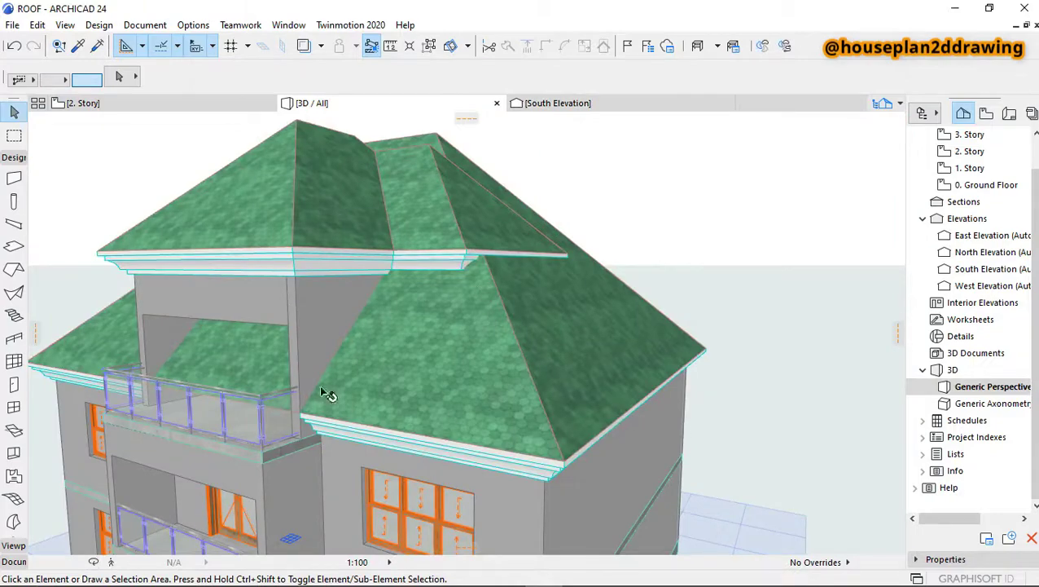
Select the new lower roof in the 3D view and set its pitch to 27°.
click(110, 561)
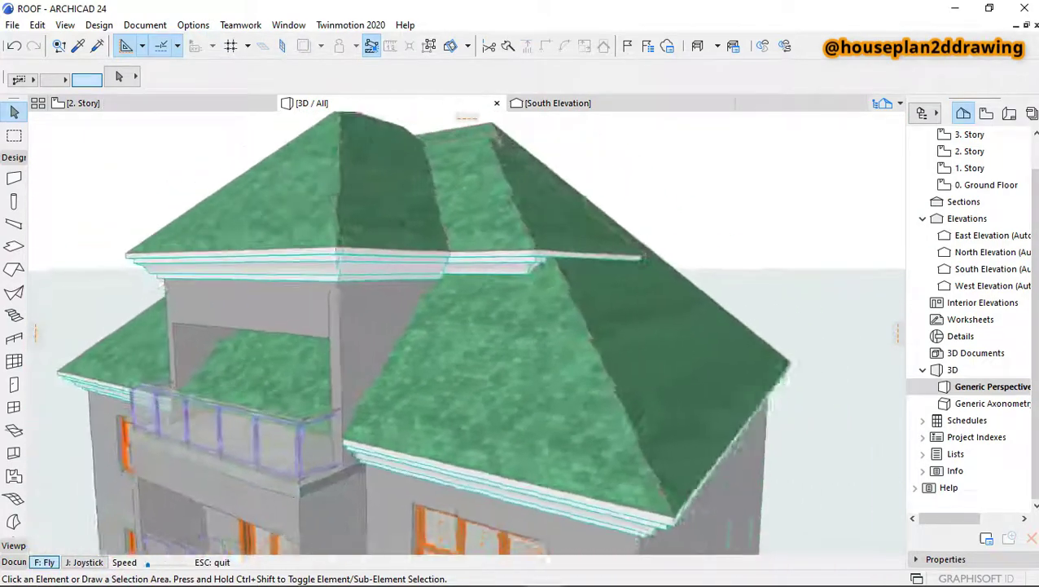
shift+middle_drag(620, 326, 277, 330)
key(Left)
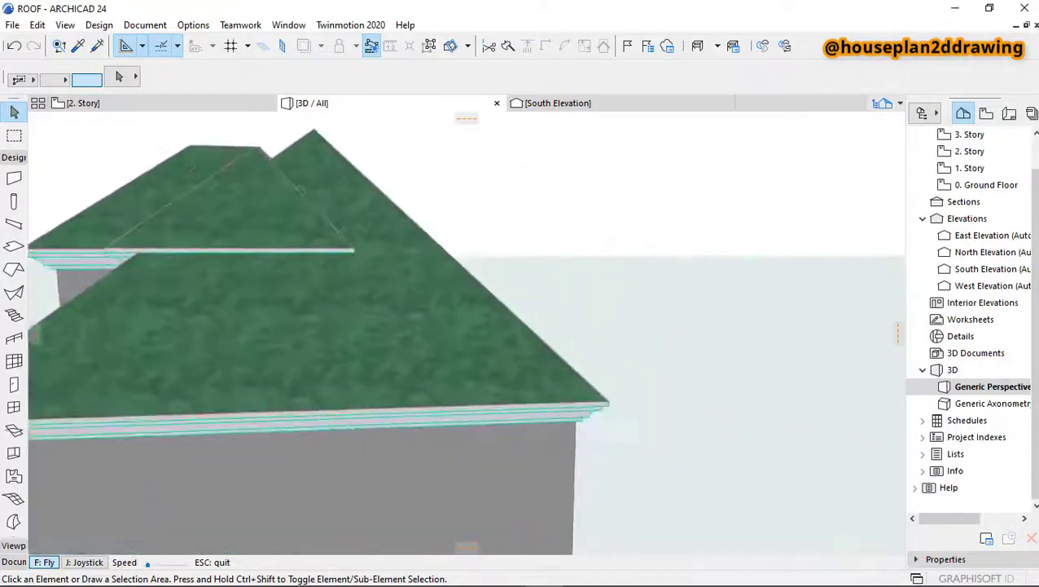
key(Left)
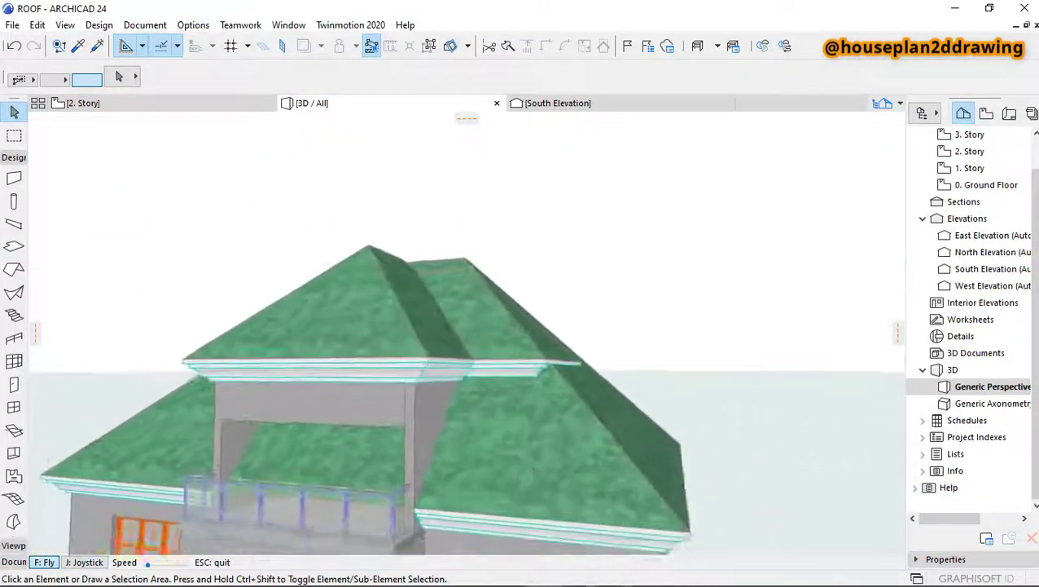
key(Right)
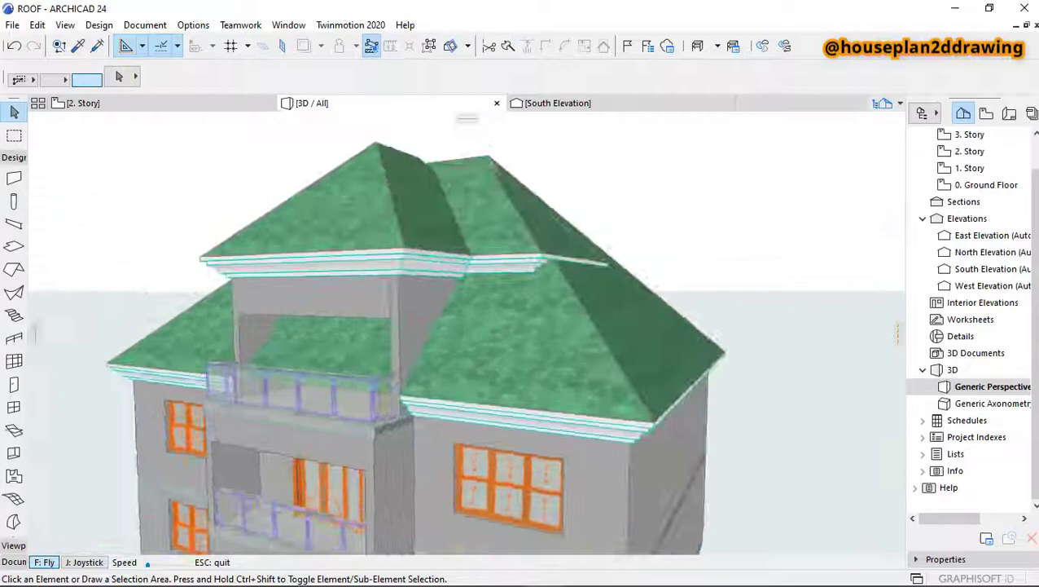
key(Escape)
click(478, 399)
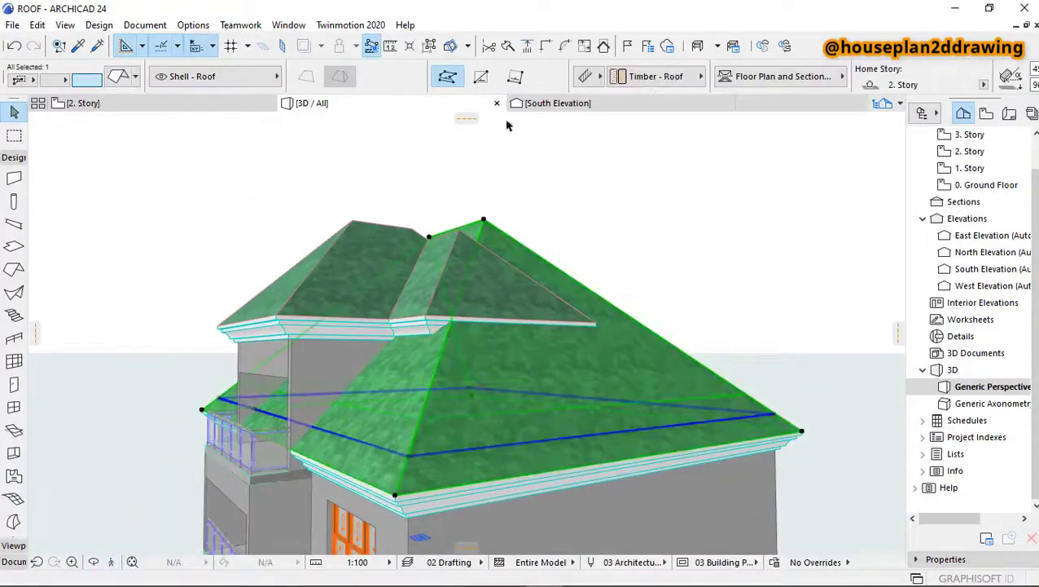
scroll(889, 59, down, 2)
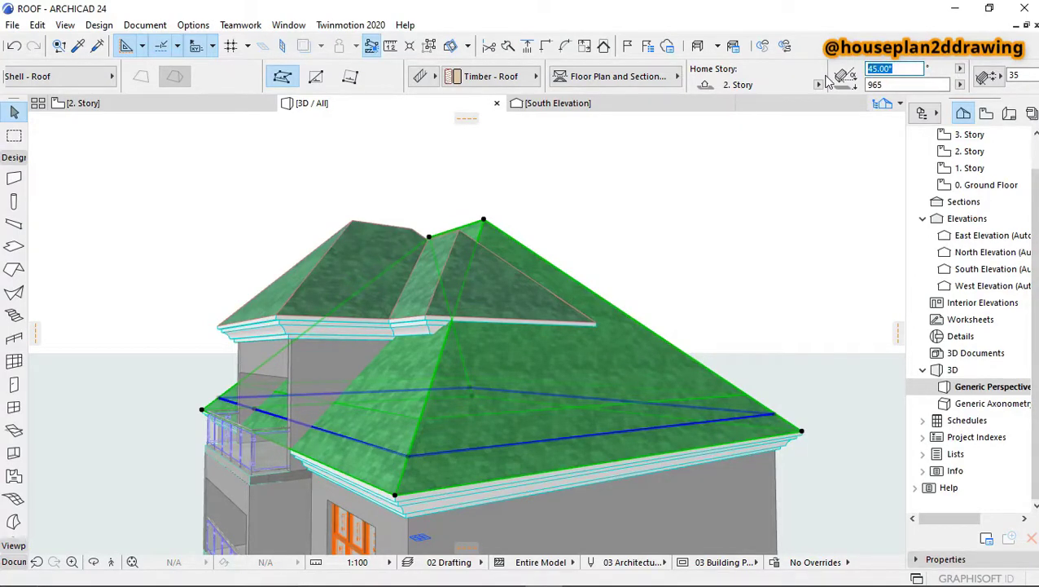
key(Return)
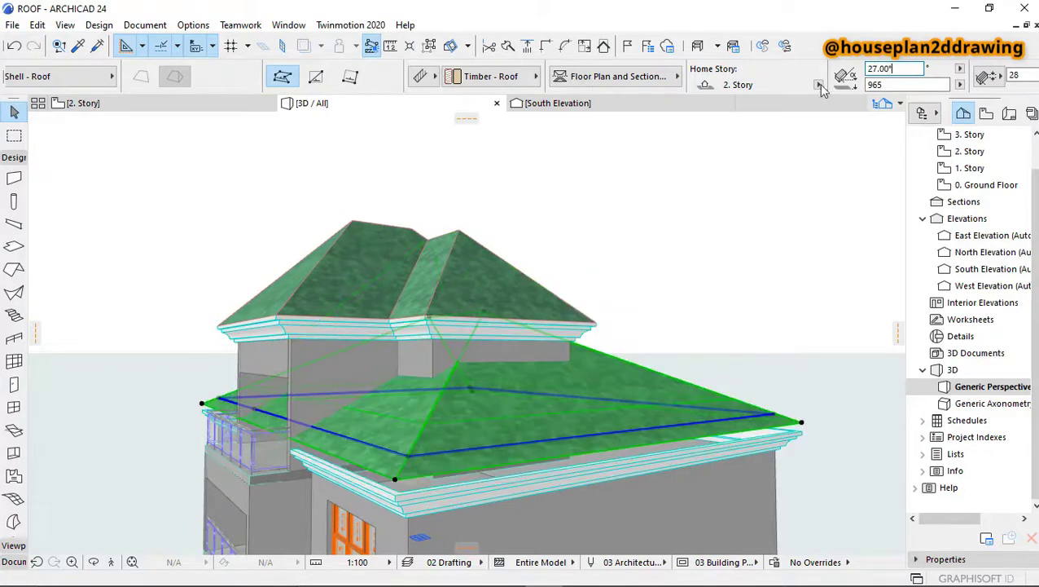
Deselect the roof and fly around the house in 3D to check how the lower roof's eaves meet the cornice.
click(681, 308)
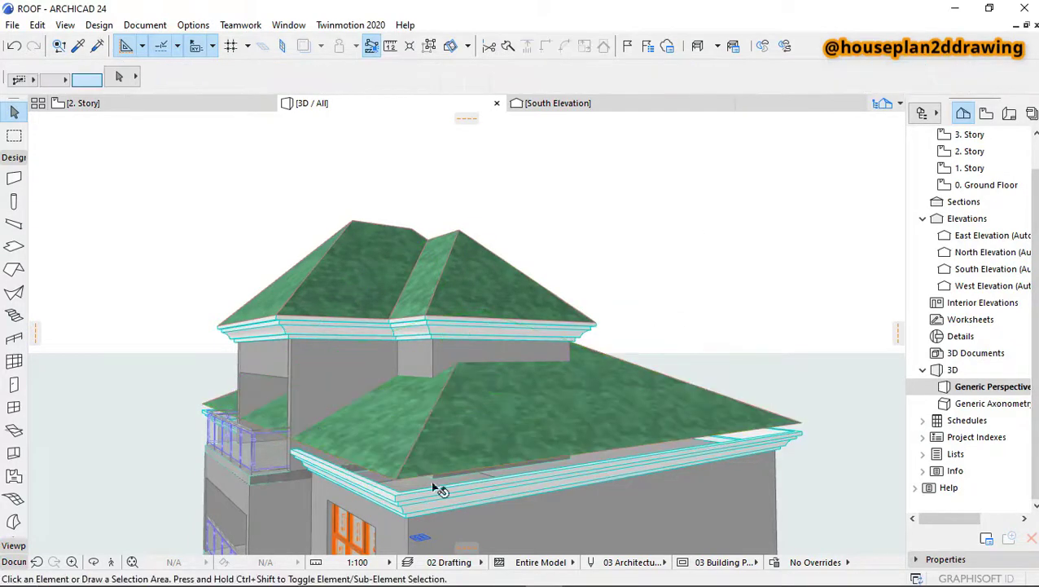
click(112, 562)
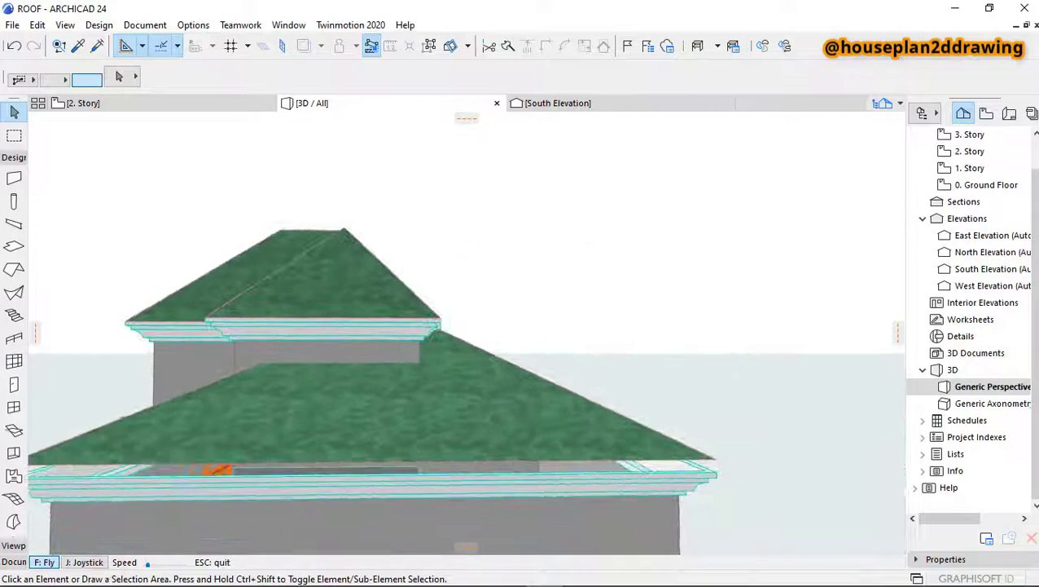
key(Right)
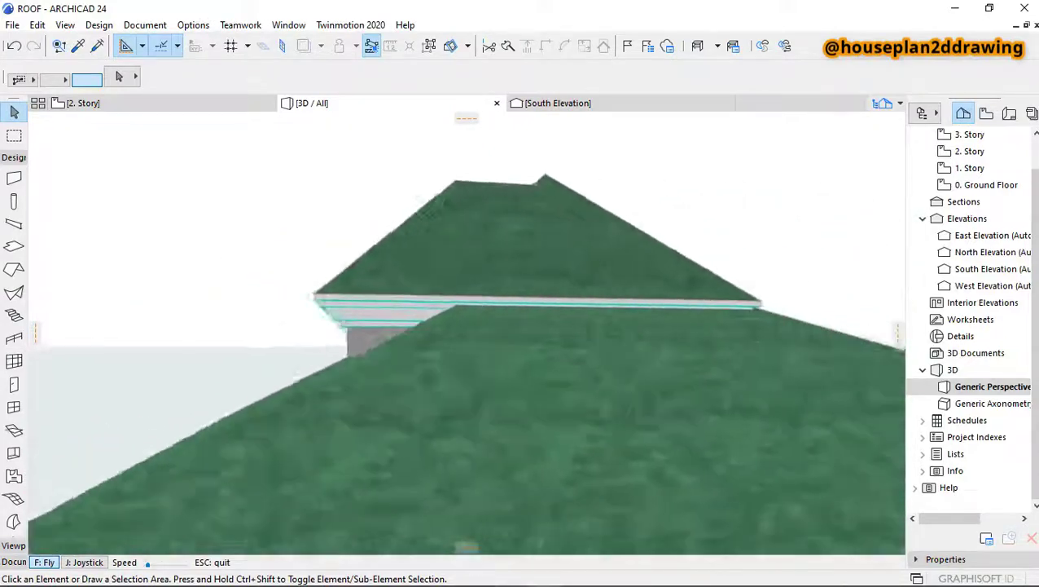
key(Right)
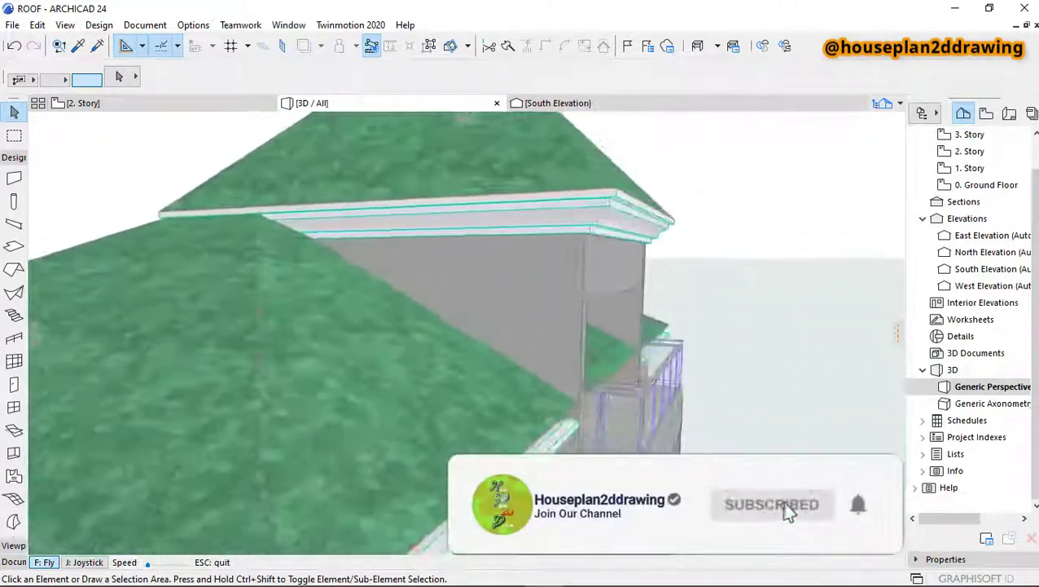
key(Right)
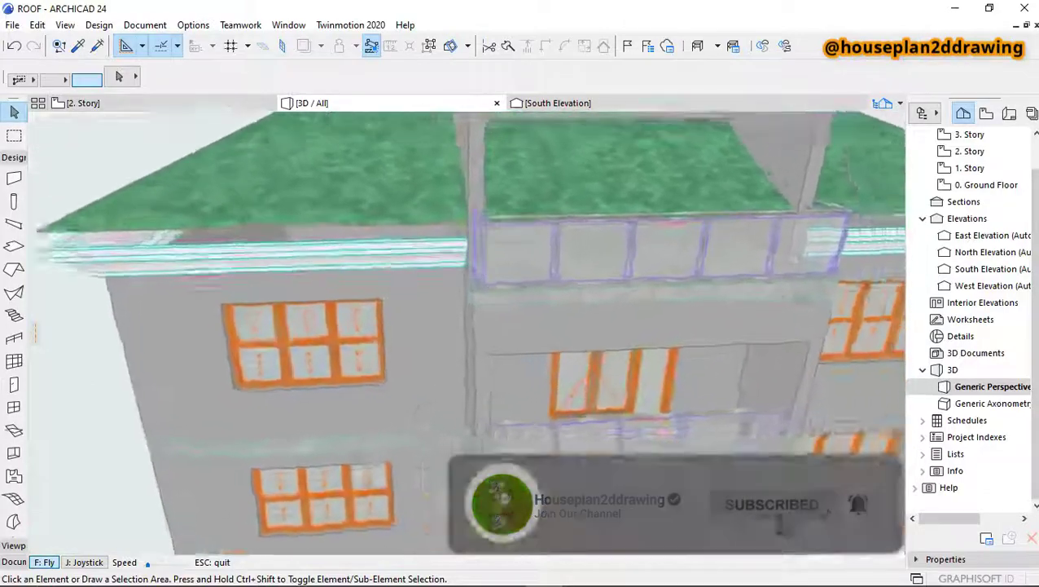
key(Up)
key(Left)
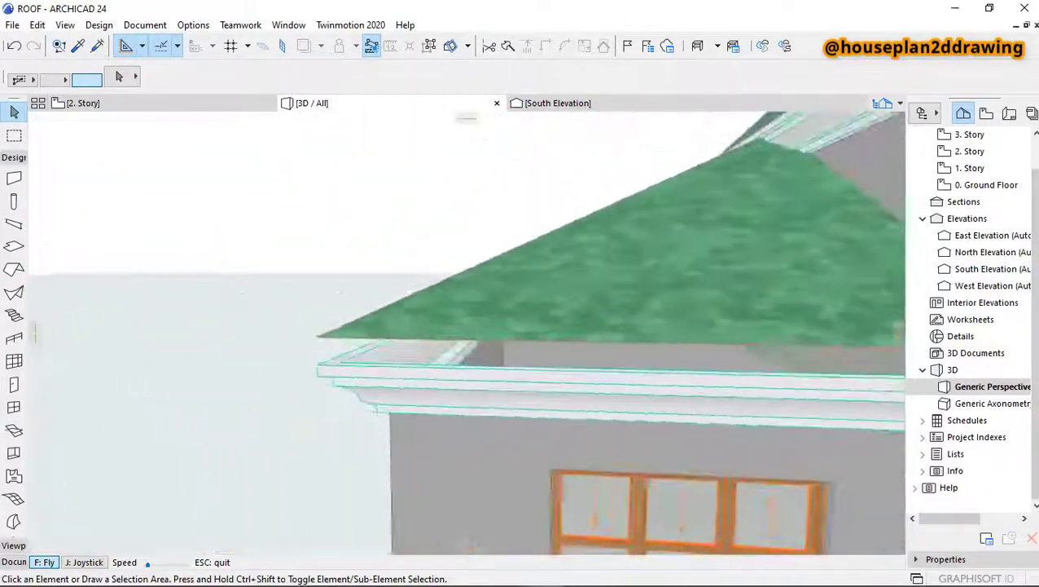
key(w)
key(Escape)
In the South Elevation, close the gap under the re-pitched lower roof by moving it vertically down onto the cornice's top outer corner.
click(559, 102)
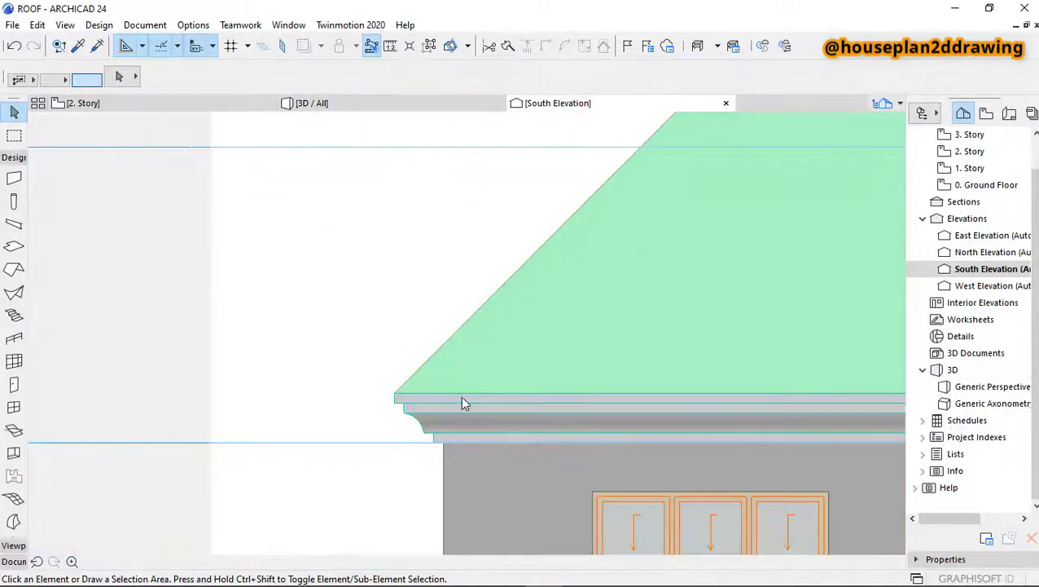
click(429, 413)
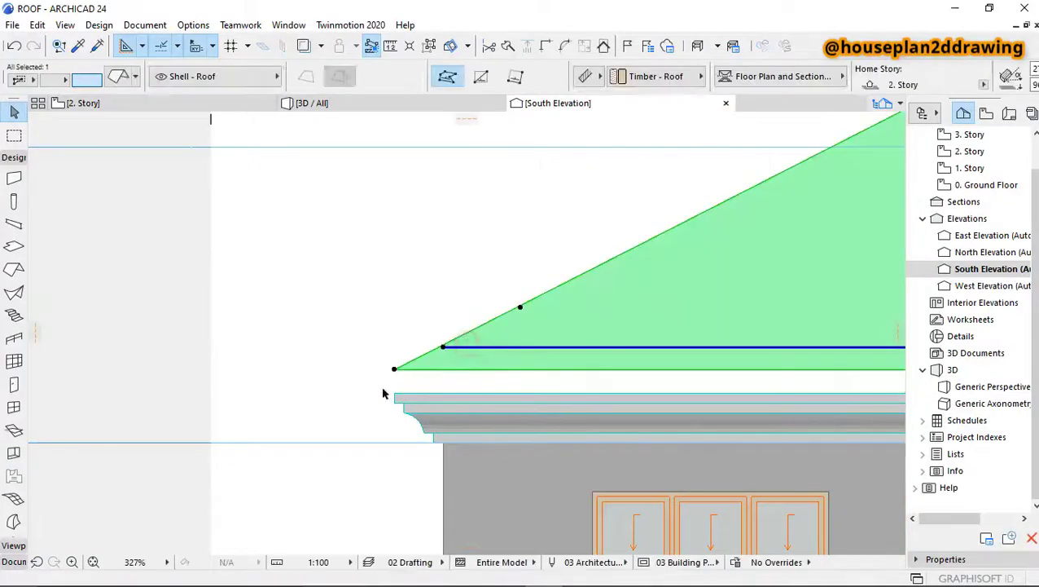
click(396, 371)
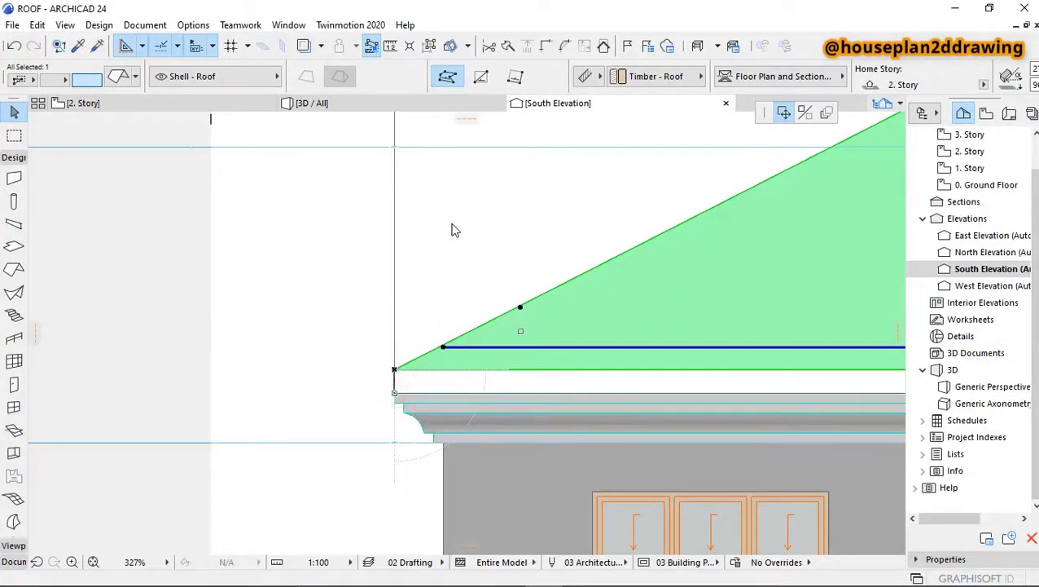
click(426, 212)
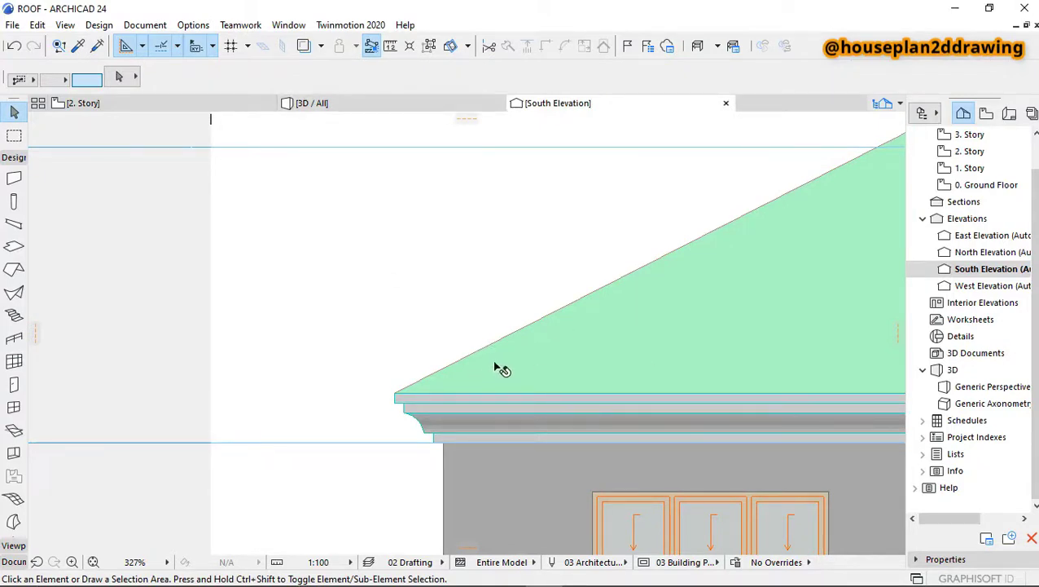
Inspect the reseated lower roof in 3D, flying past the balcony and into the upper-storey room to see where the roof passes through.
click(359, 103)
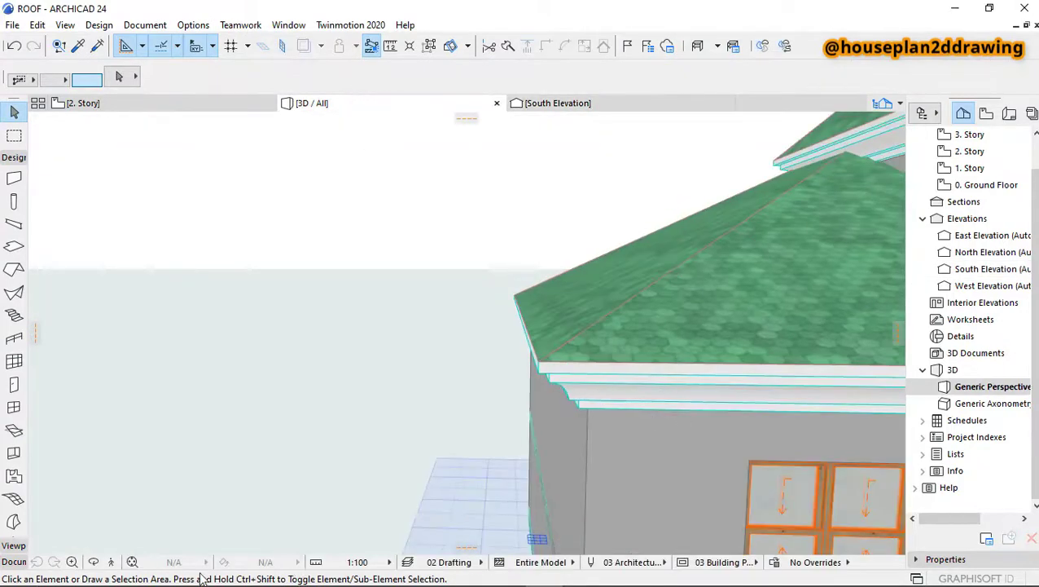
click(111, 562)
key(Up)
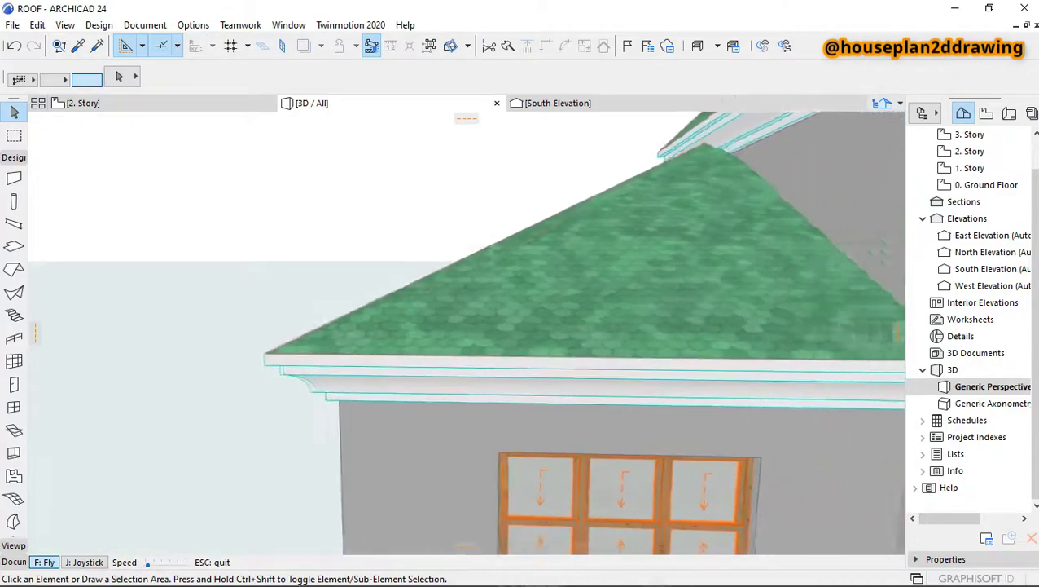
key(Up)
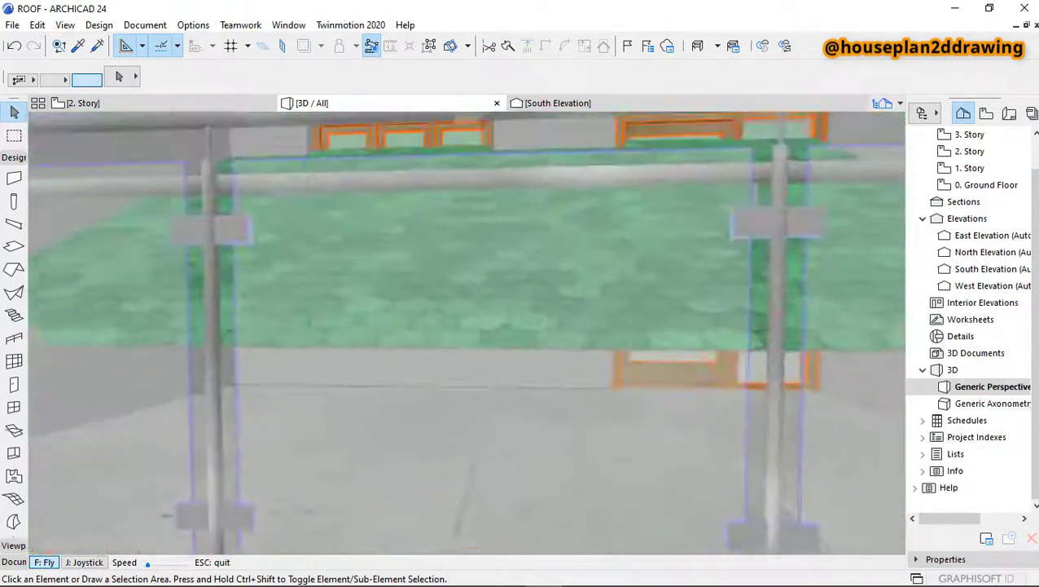
key(Up)
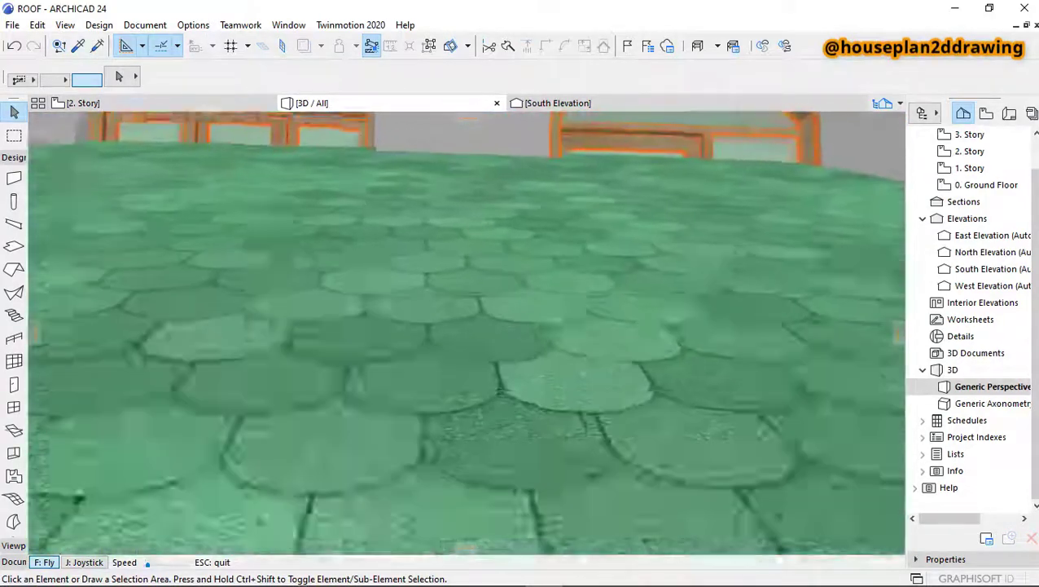
key(Up)
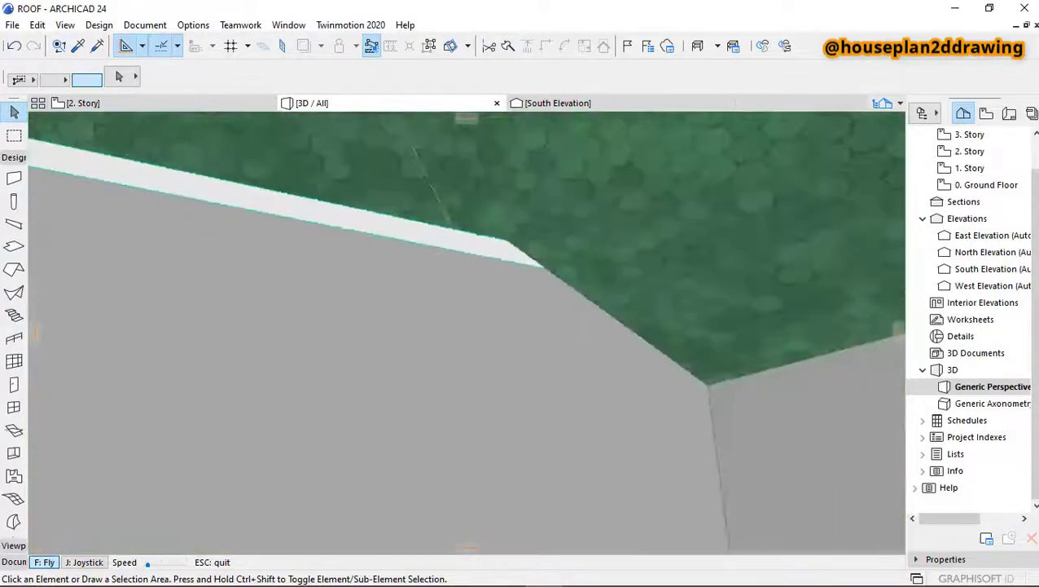
key(Up)
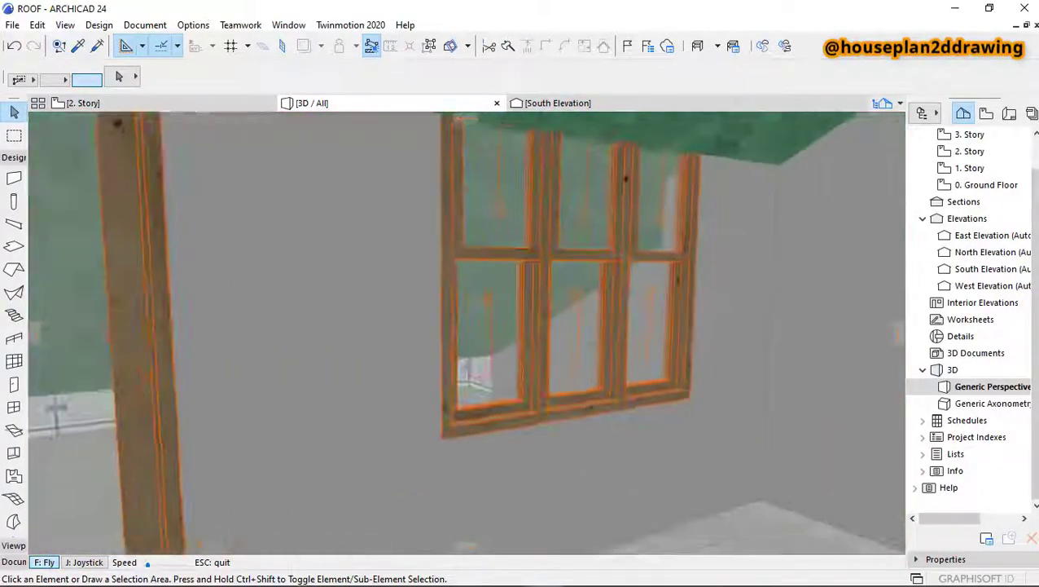
key(Down)
key(Up)
key(Down)
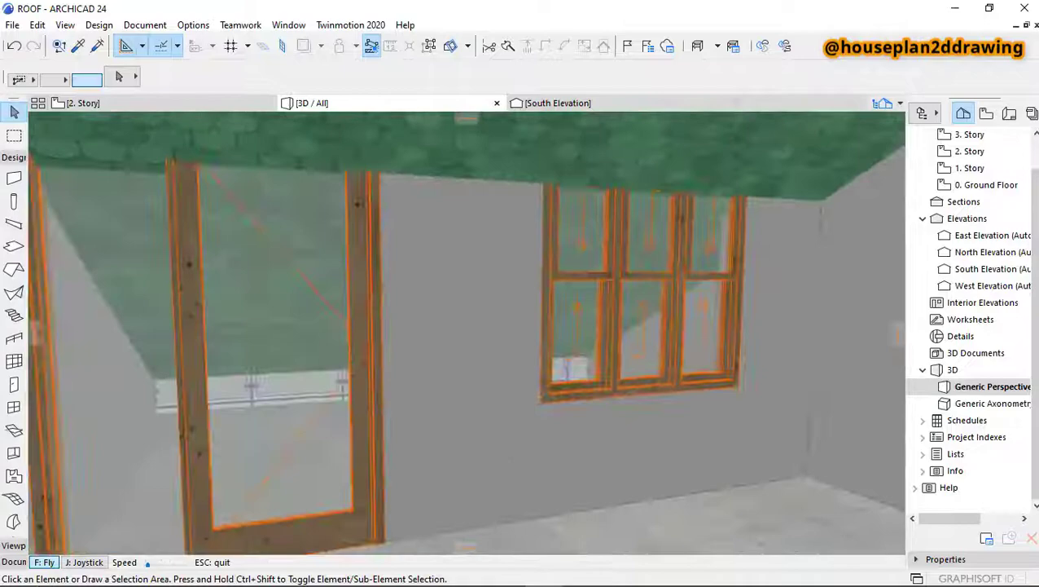
key(Up)
key(Up)
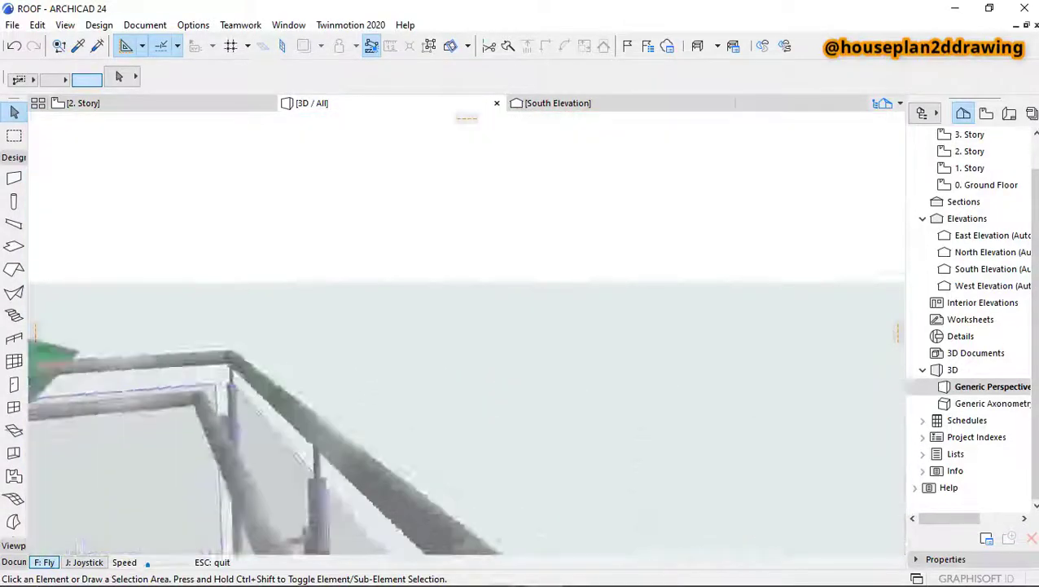
key(Down)
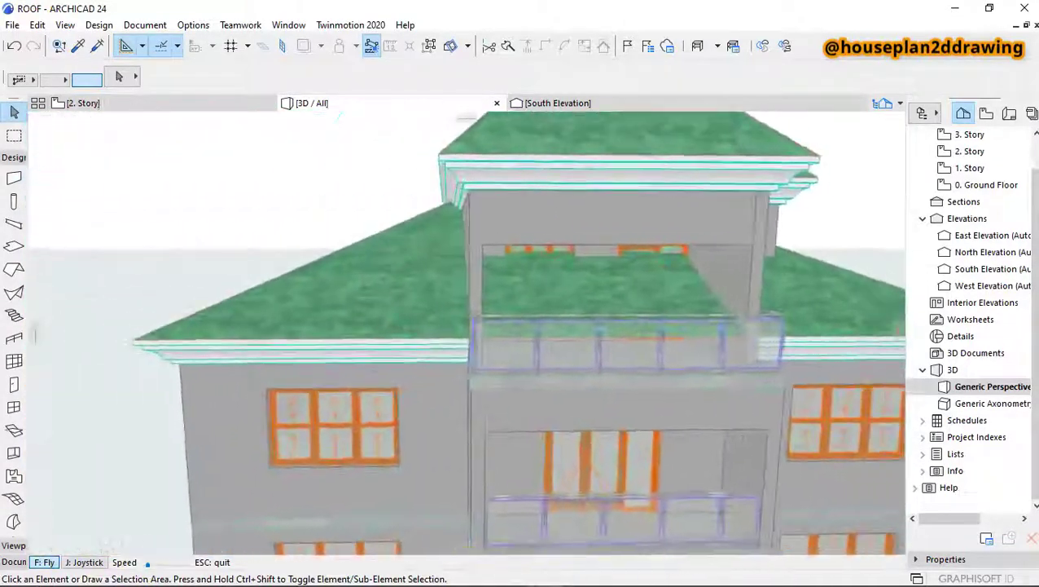
key(Escape)
Select the lower multi-plane roof on the 2. Story plan and split it into single-plane roofs.
click(186, 103)
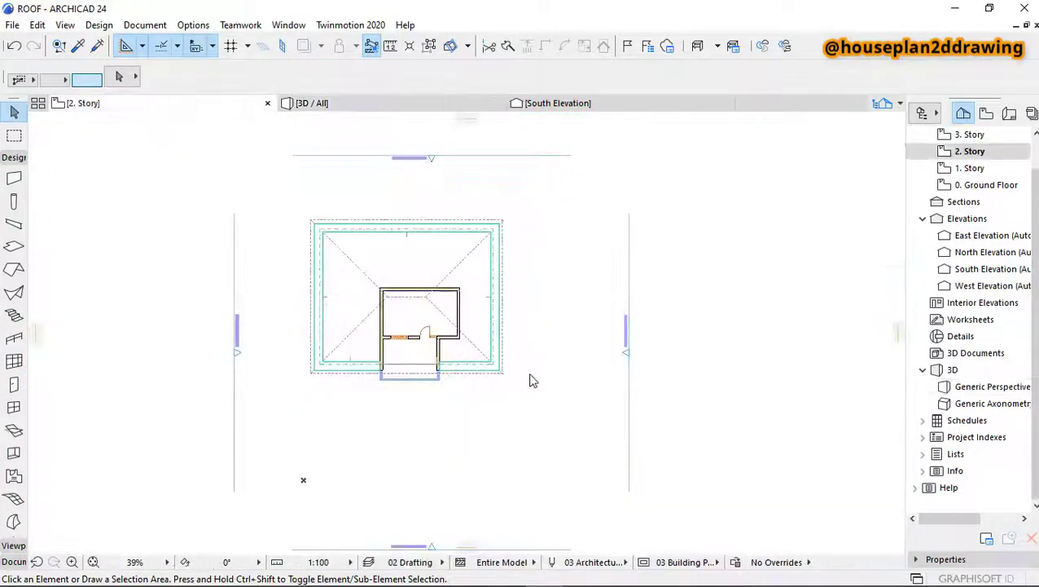
scroll(389, 287, up, 5)
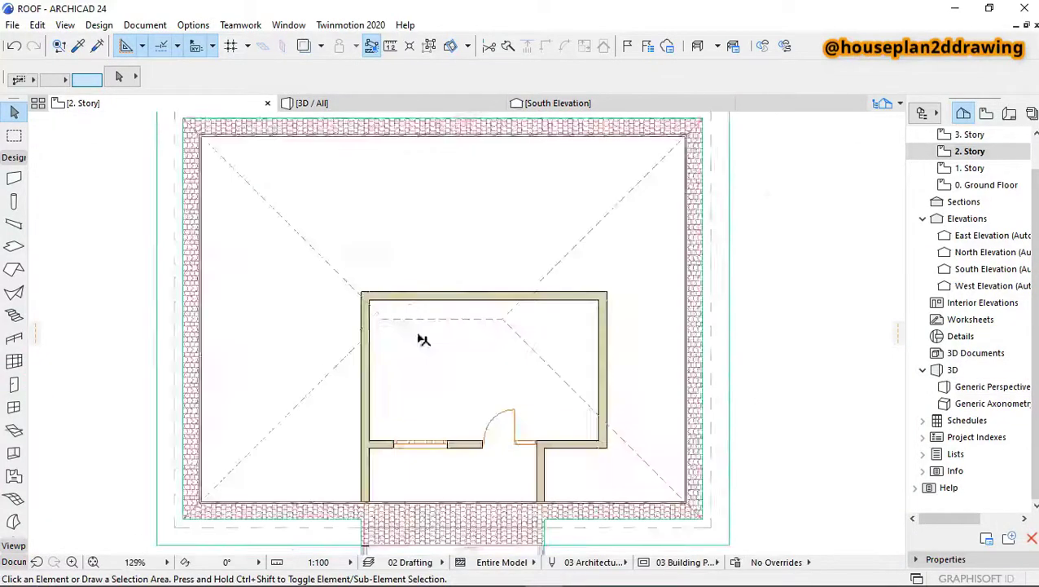
scroll(417, 269, down, 3)
scroll(396, 277, up, 2)
click(369, 250)
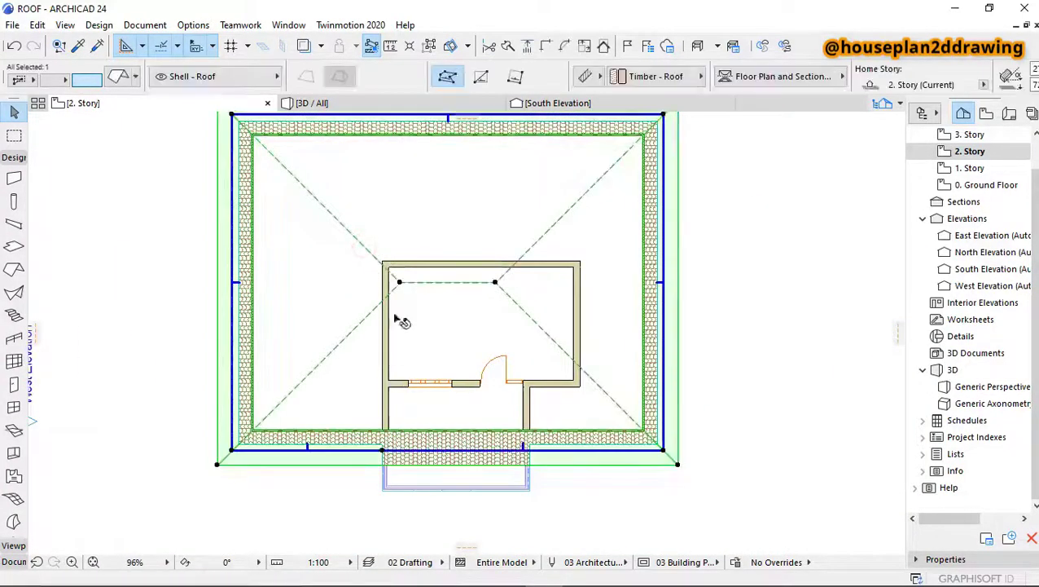
right_click(400, 318)
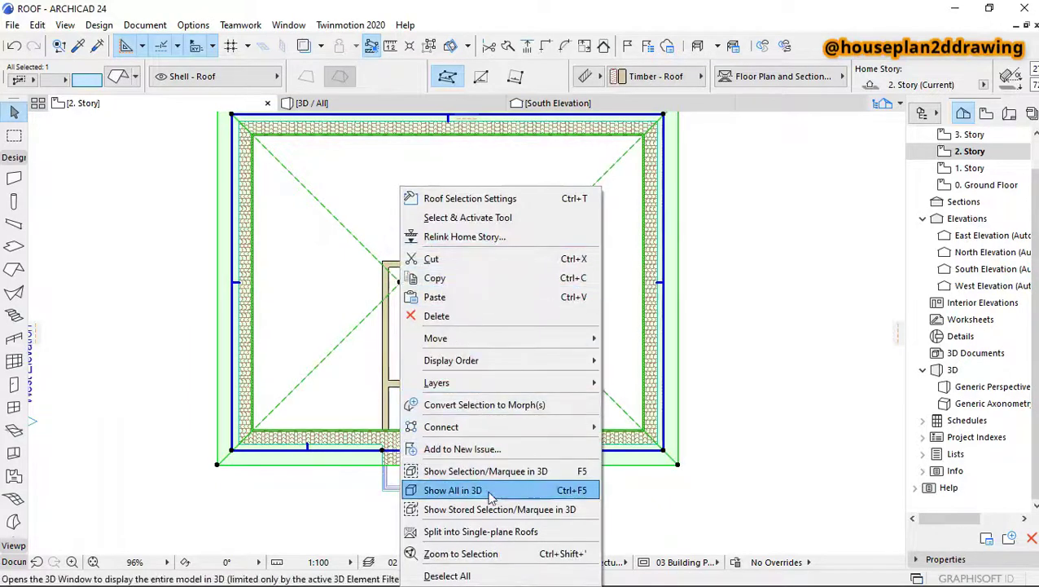
click(512, 532)
click(580, 262)
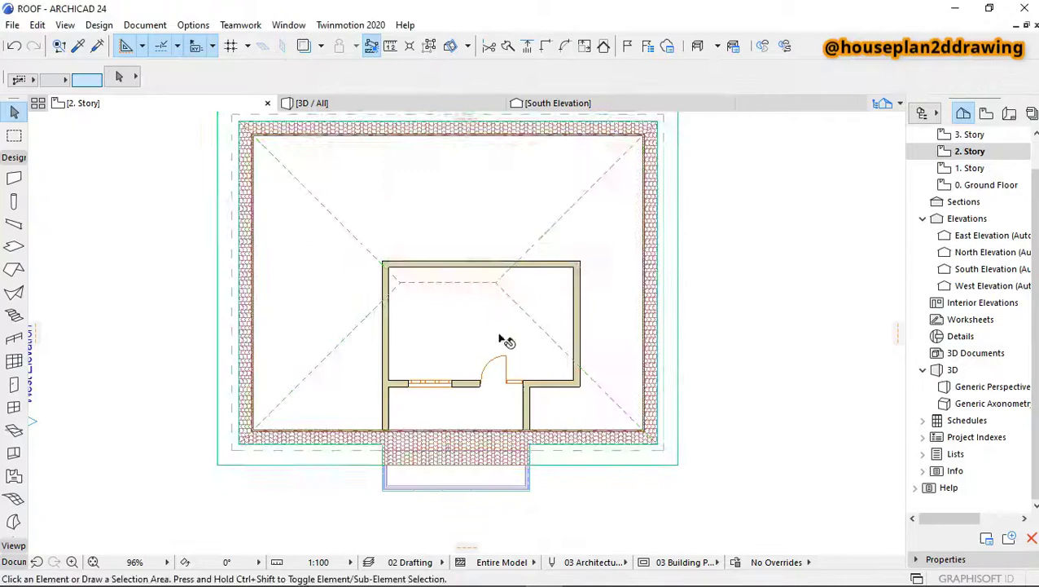
Suspend groups so that each plane of the split lower roof can be selected separately.
scroll(456, 255, down, 3)
scroll(489, 277, up, 2)
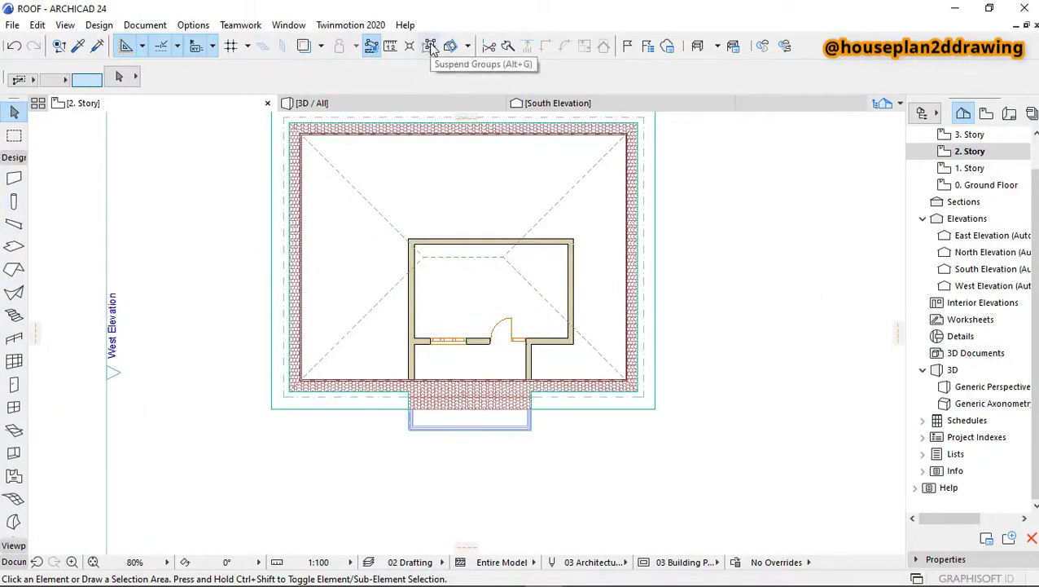
scroll(450, 278, up, 4)
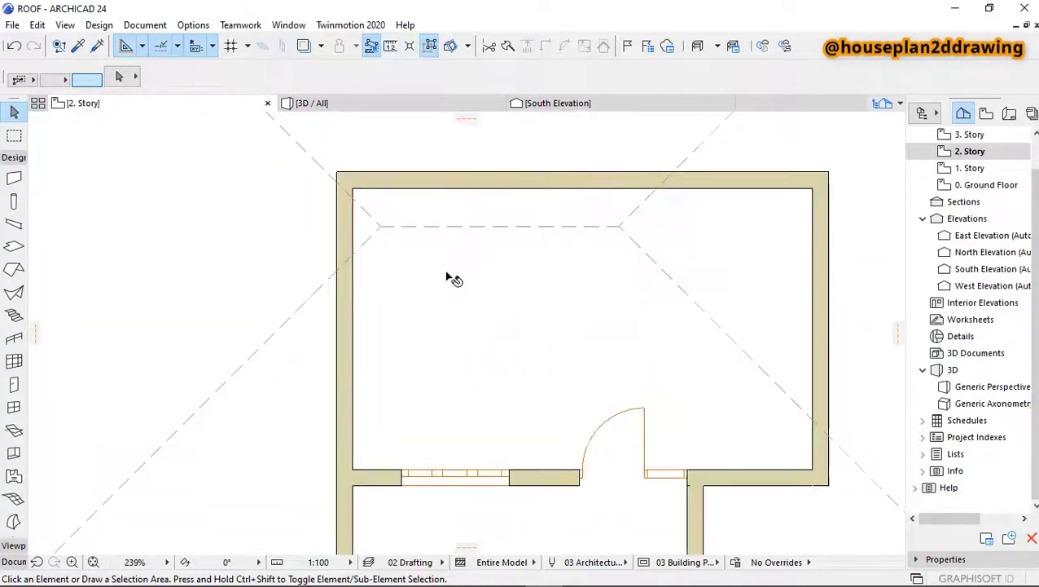
Compare the 2. Story plan with the 3D view to examine which roof planes cross the upper room and balcony.
scroll(456, 253, down, 3)
scroll(460, 350, up, 2)
scroll(436, 269, up, 4)
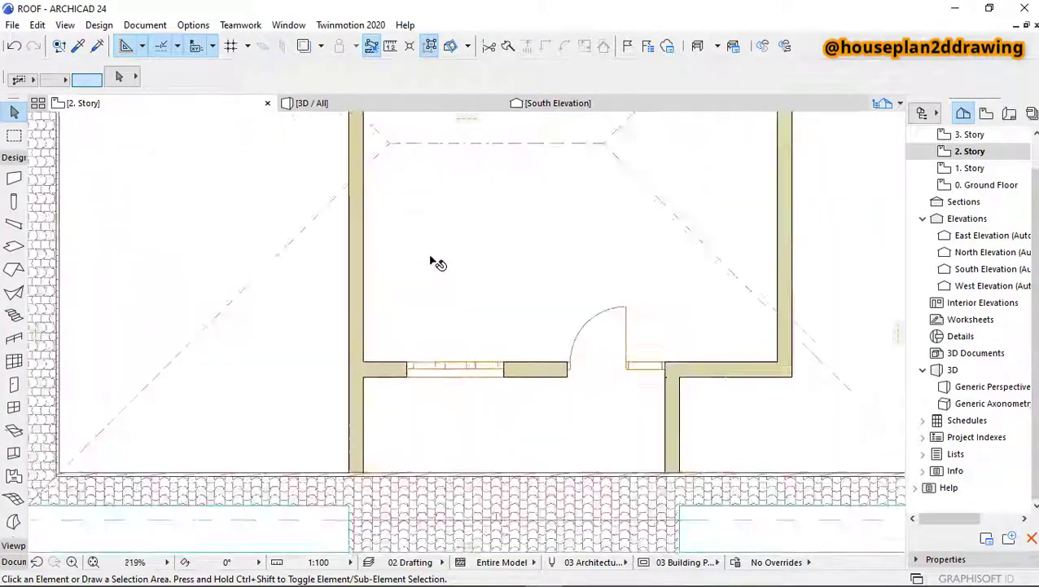
scroll(454, 228, down, 3)
scroll(458, 235, down, 2)
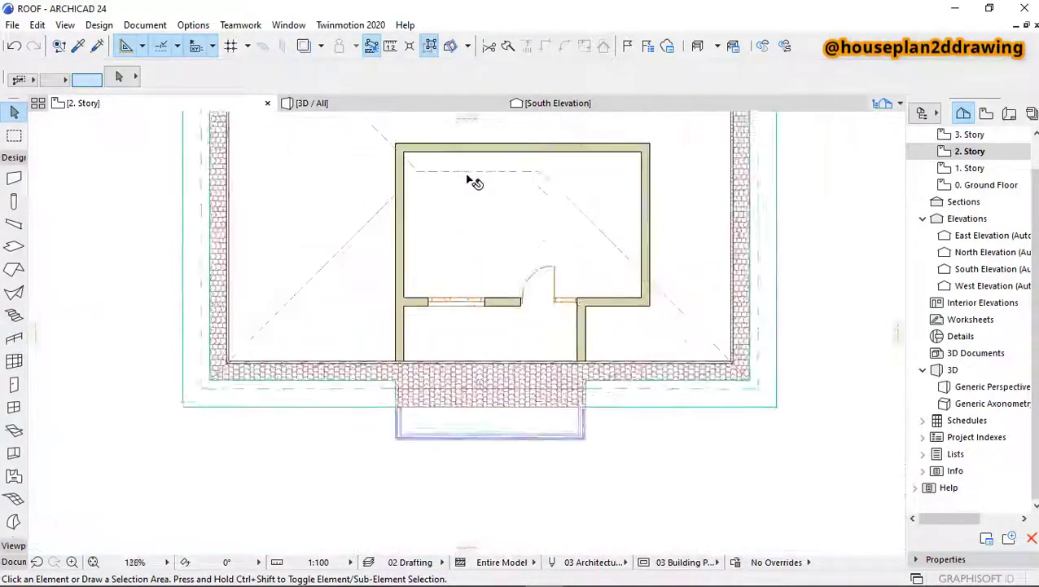
scroll(471, 178, up, 2)
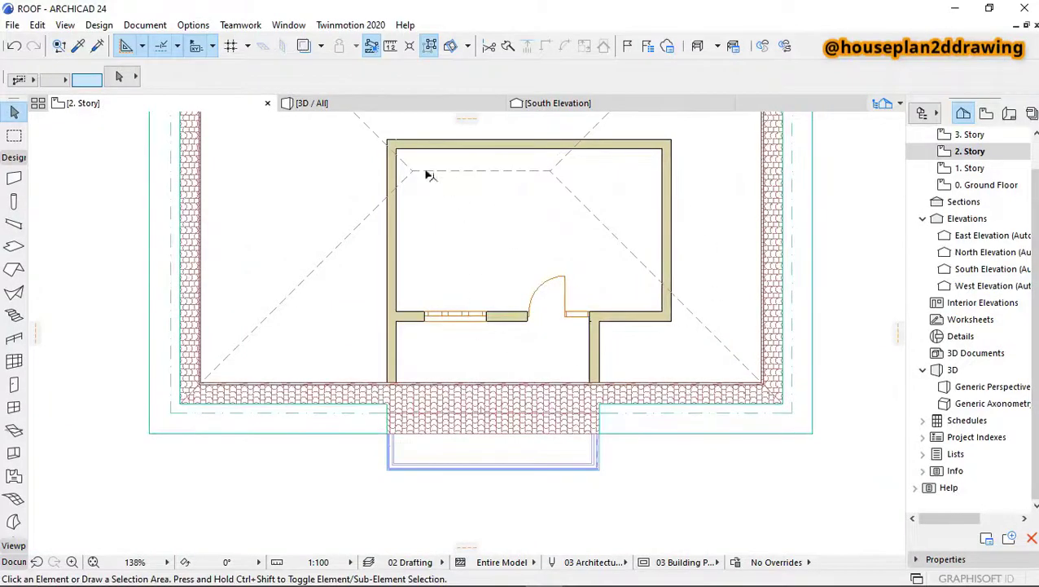
click(373, 103)
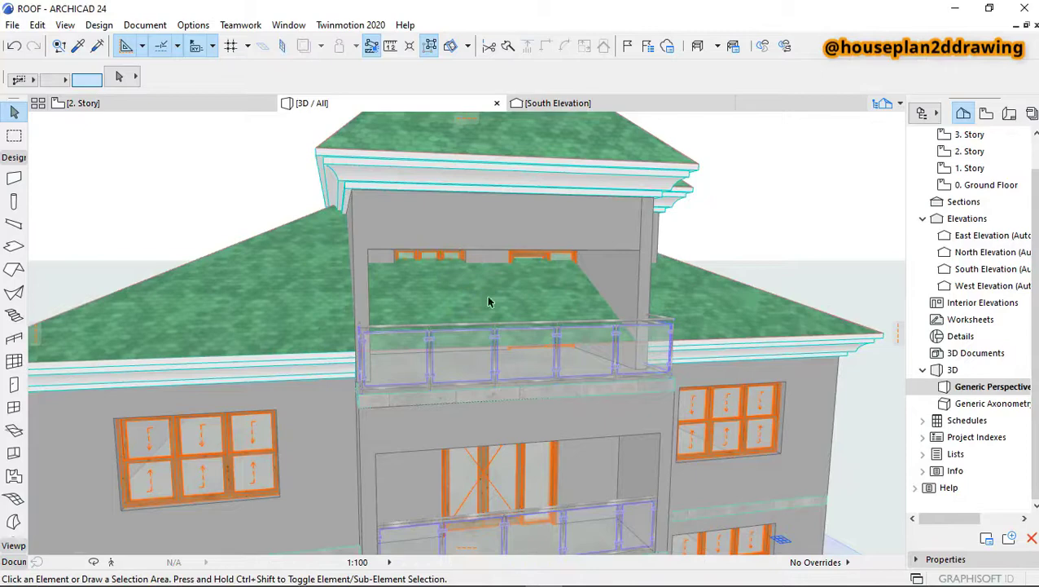
click(140, 104)
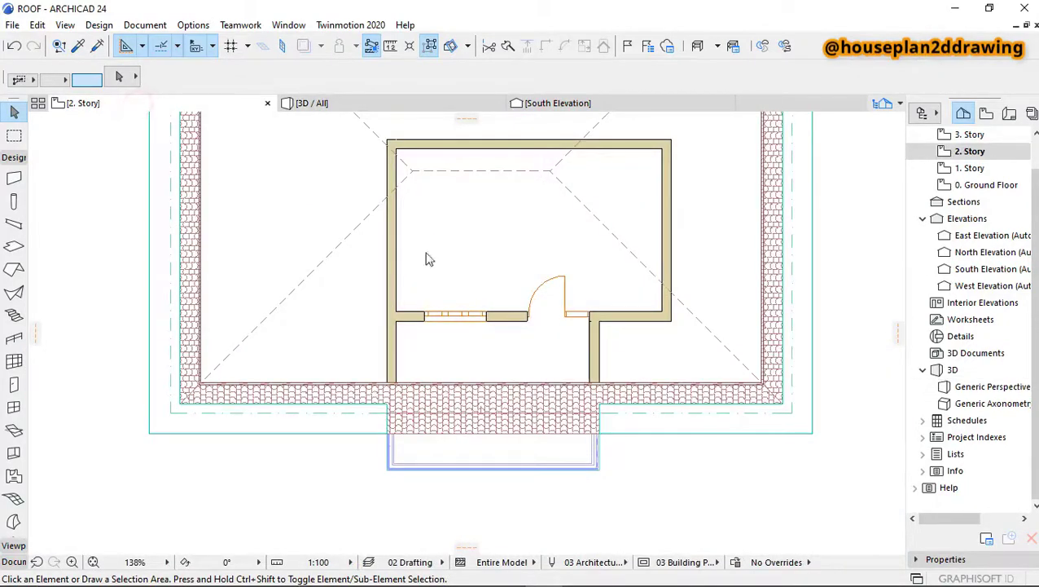
Select the front roof plane on the 2. Story plan and choose to subtract from its polygon.
click(424, 170)
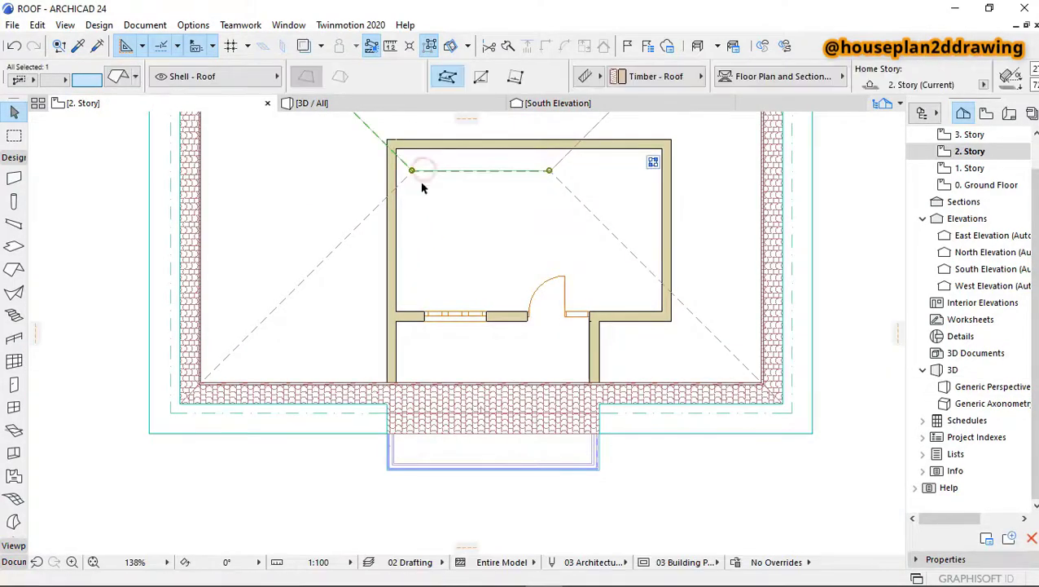
click(345, 237)
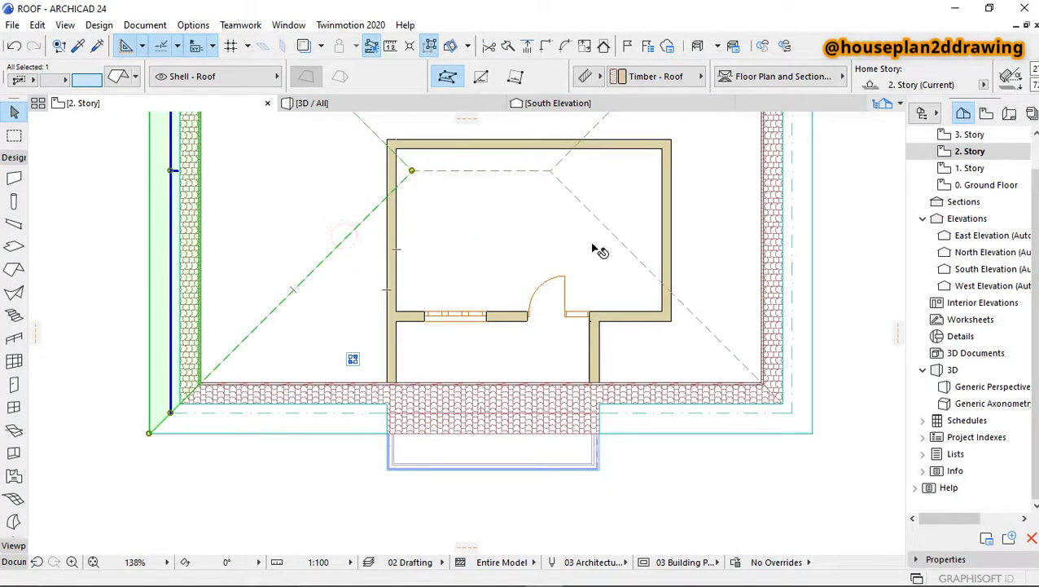
click(523, 425)
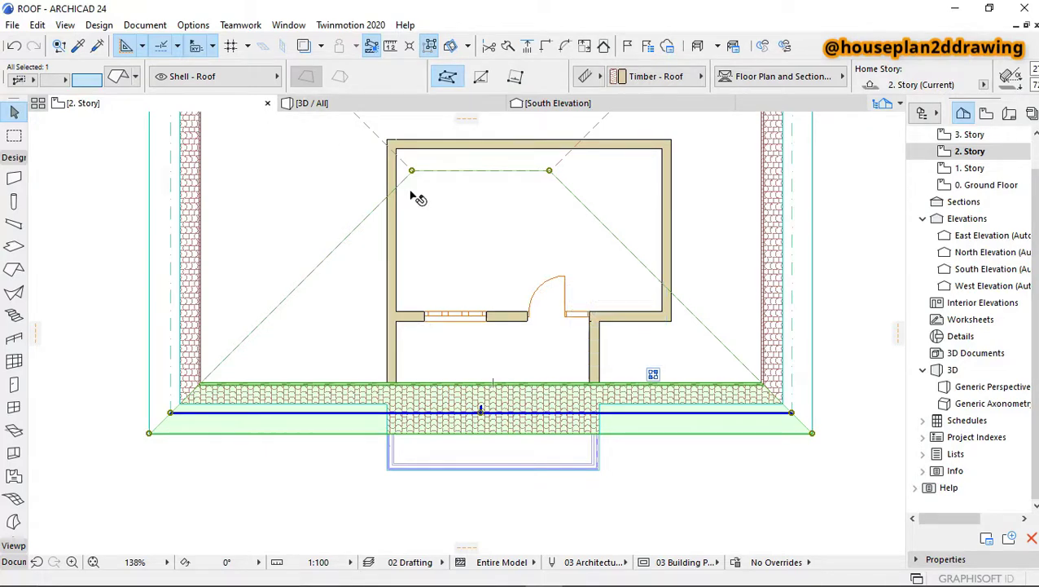
scroll(413, 202, down, 1)
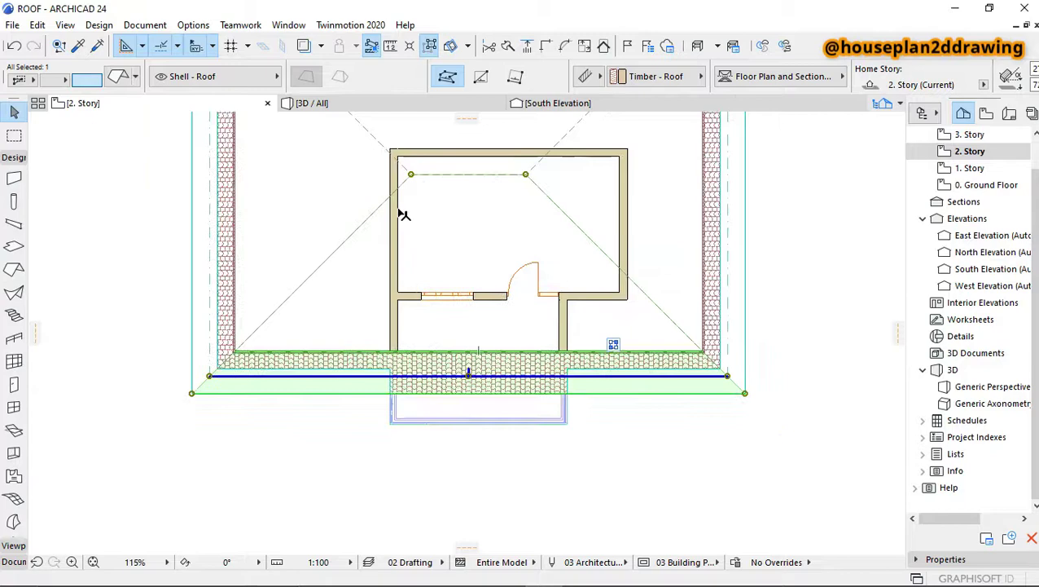
scroll(402, 213, up, 10)
scroll(406, 211, down, 7)
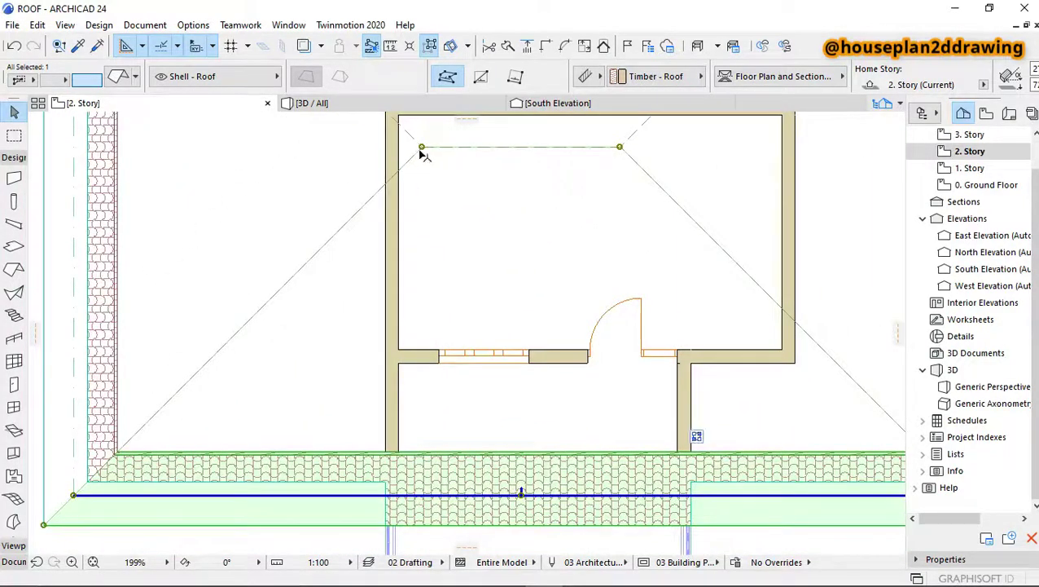
click(422, 148)
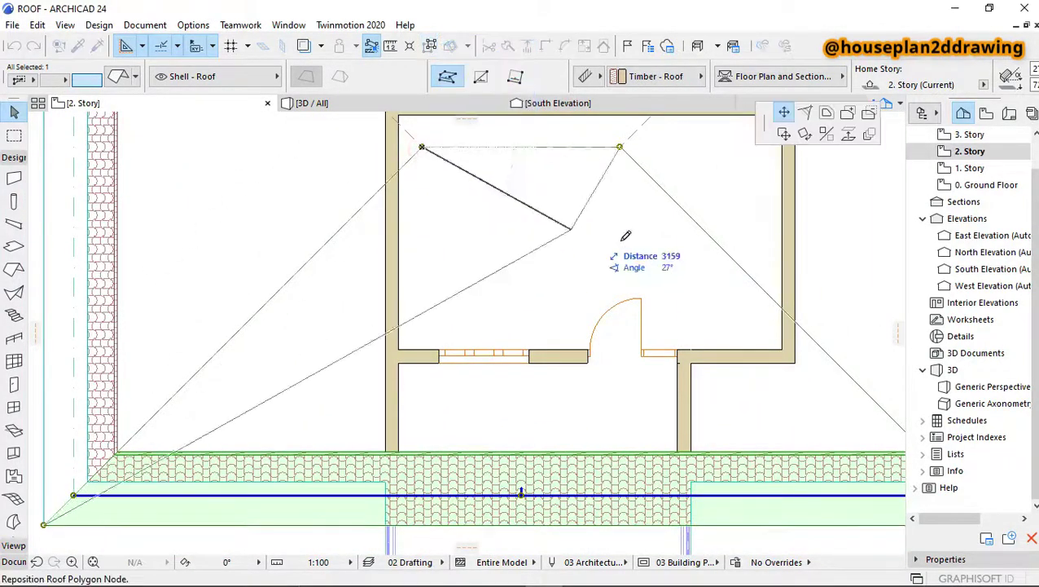
click(869, 114)
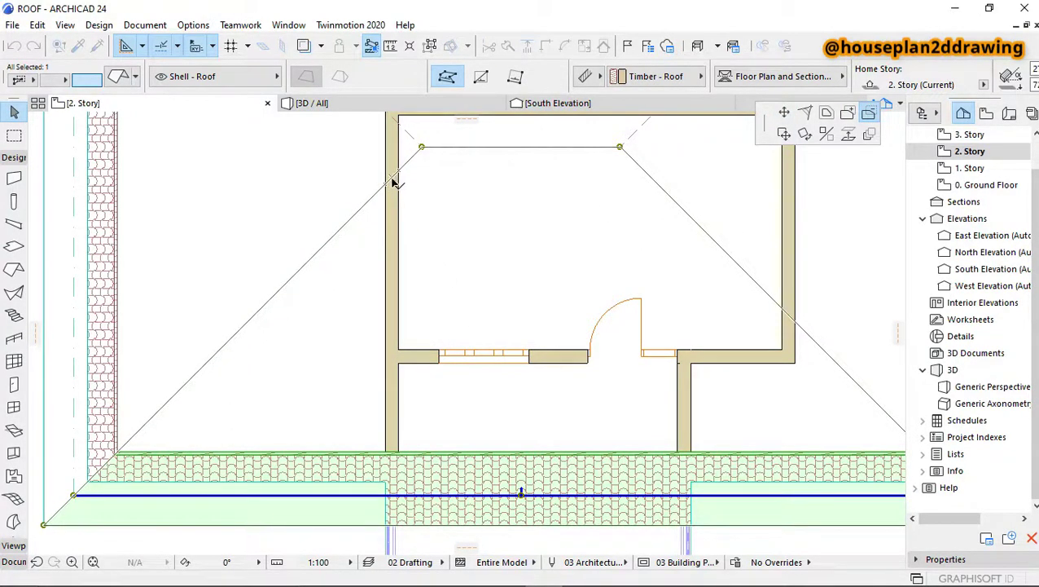
Start the cut-out at the west balcony wall's outer corner, follow it to the front eave, and run about 5106 east along the eave.
scroll(415, 373, down, 3)
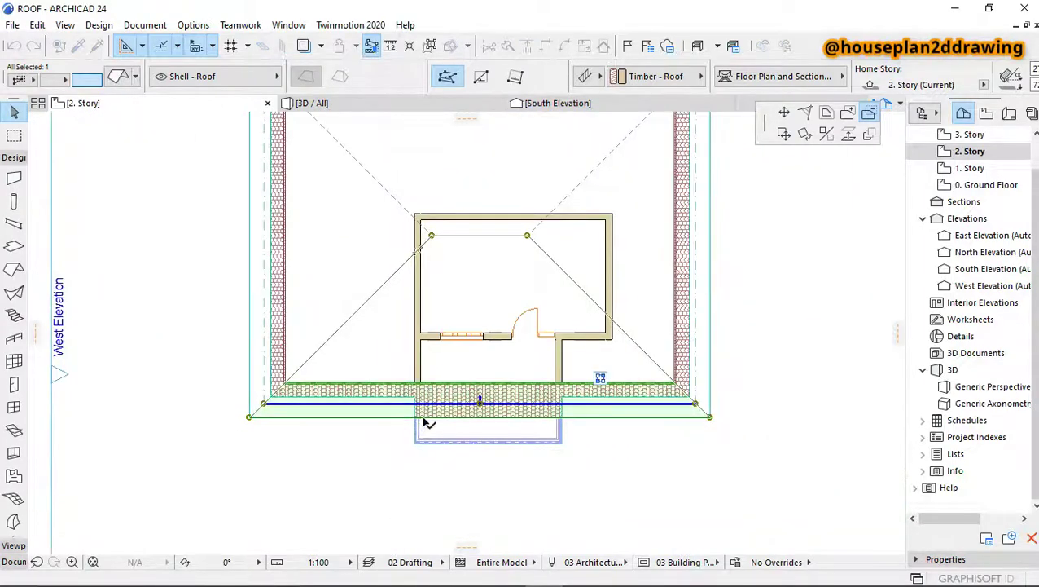
scroll(426, 409, up, 5)
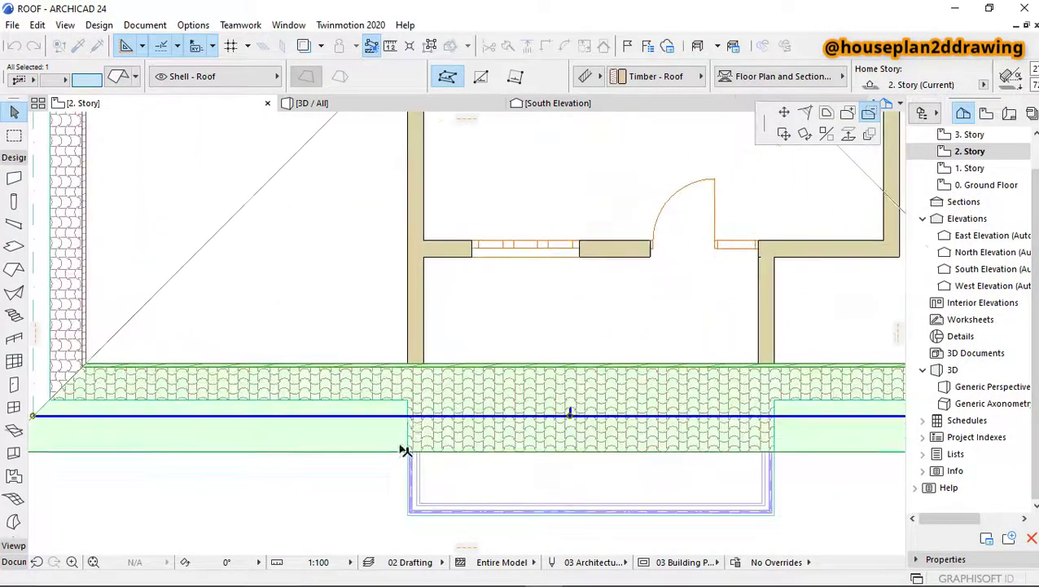
scroll(415, 371, up, 5)
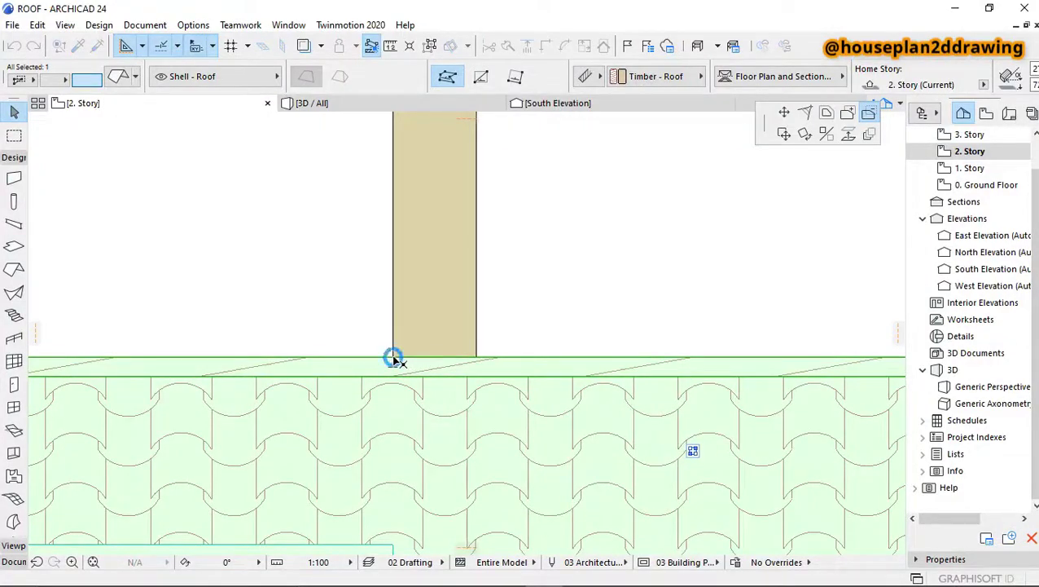
click(393, 357)
scroll(419, 334, down, 8)
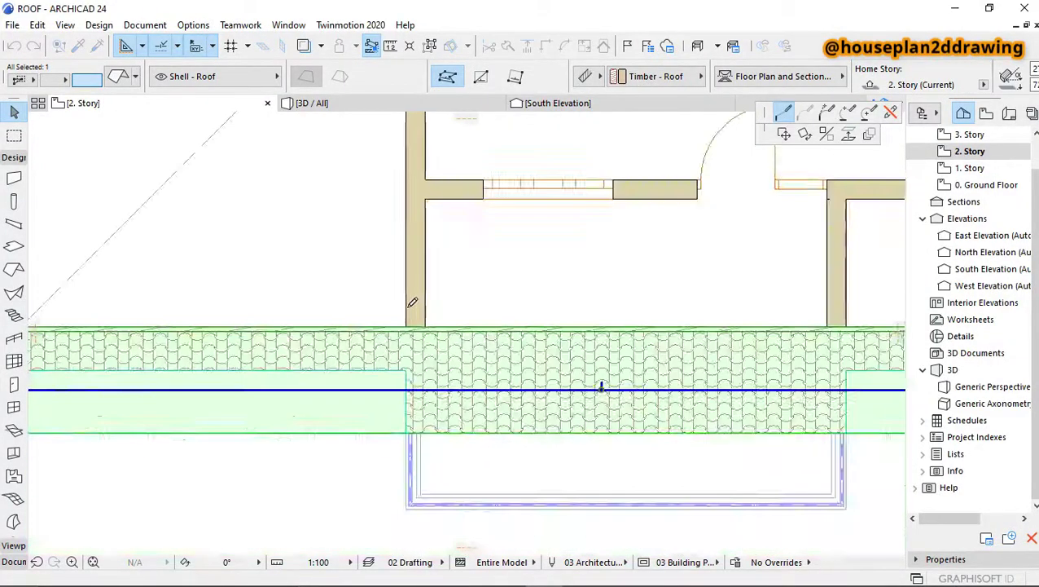
scroll(412, 427, up, 4)
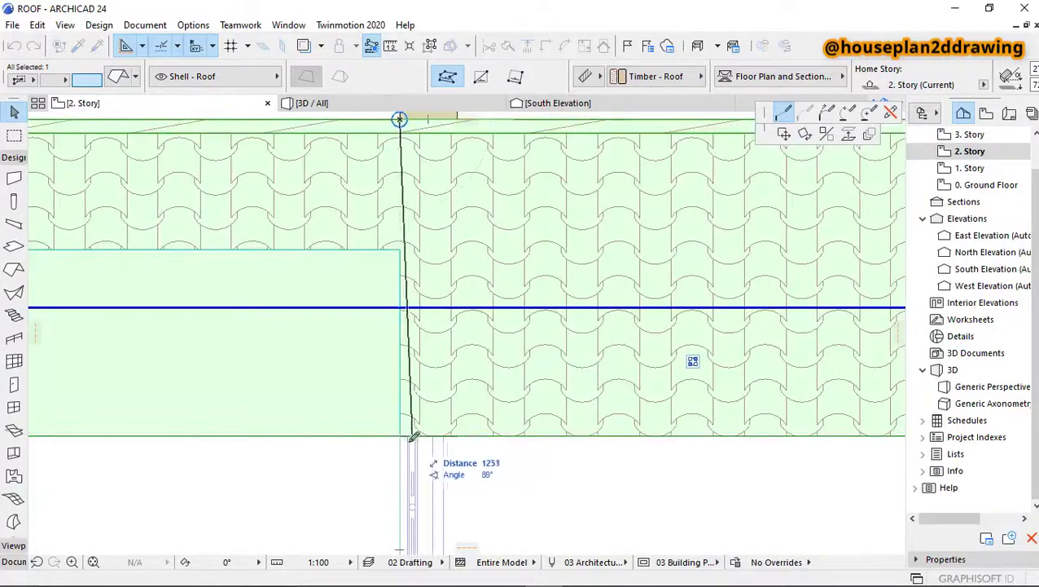
scroll(407, 432, down, 2)
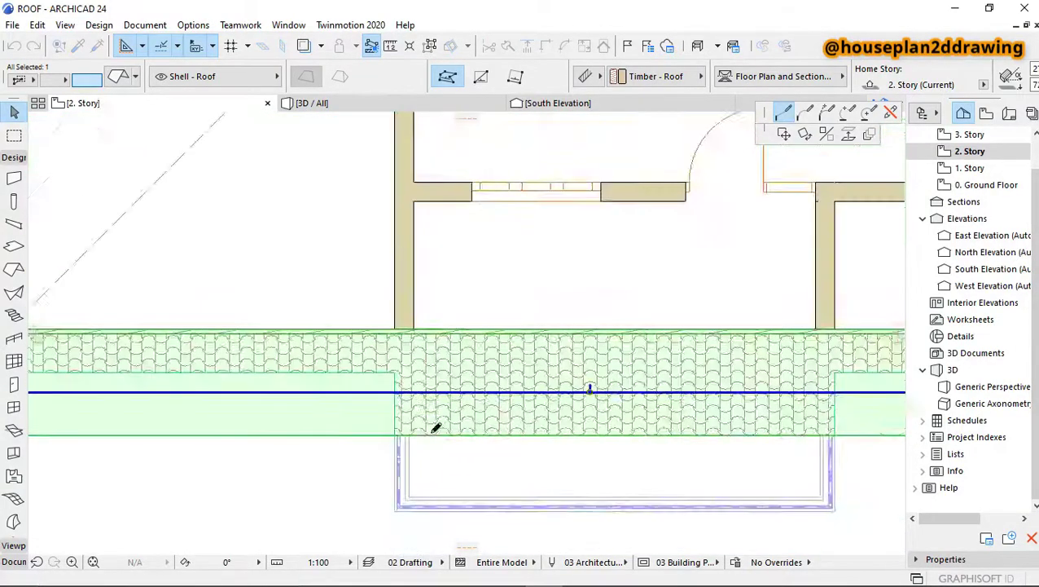
scroll(436, 428, down, 3)
scroll(627, 427, up, 5)
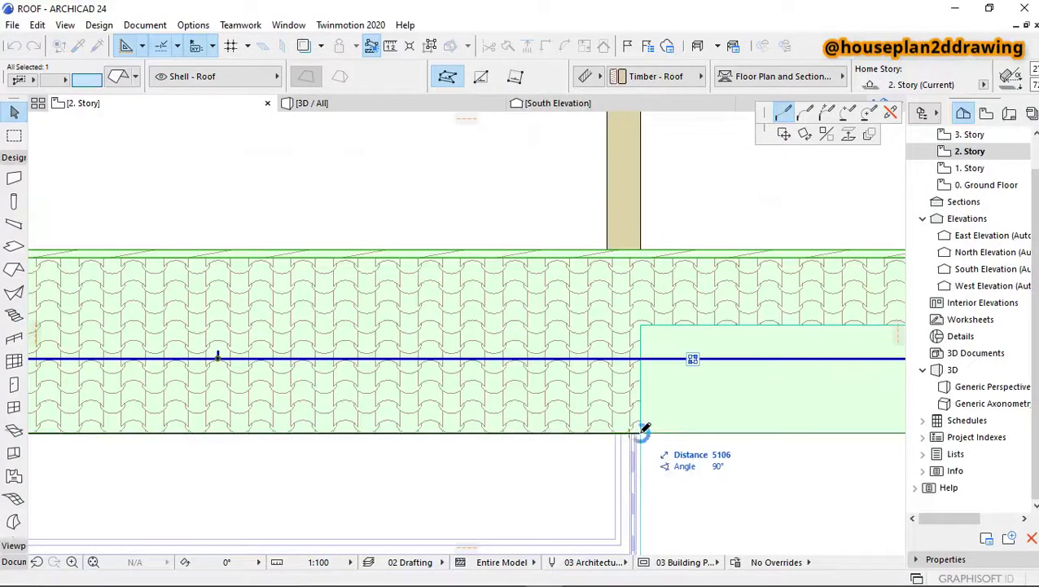
click(640, 432)
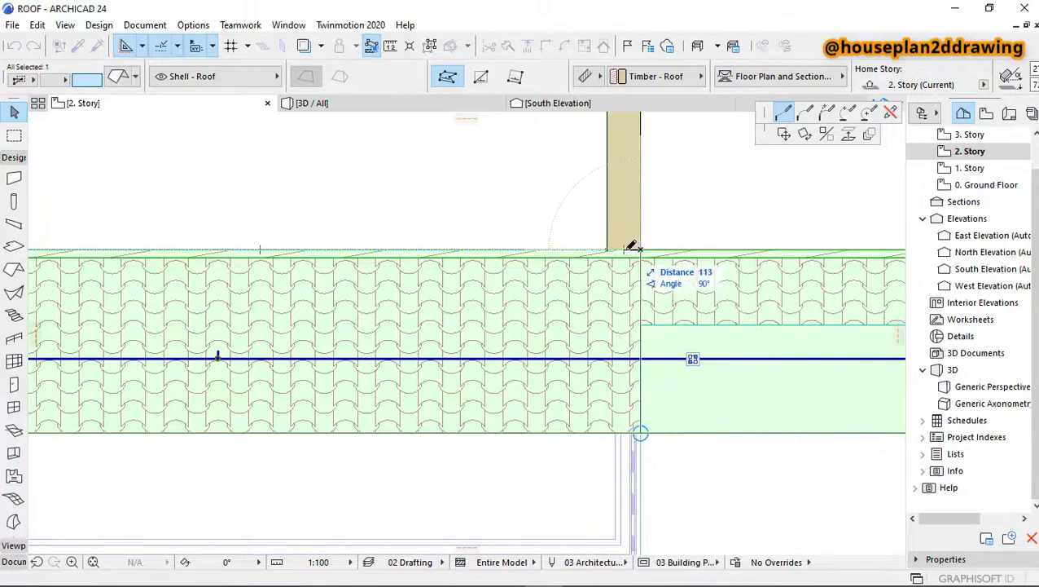
Continue the cut-out up the east balcony wall into the room, about 4908 west, and back down the west wall to its starting corner.
scroll(629, 259, down, 3)
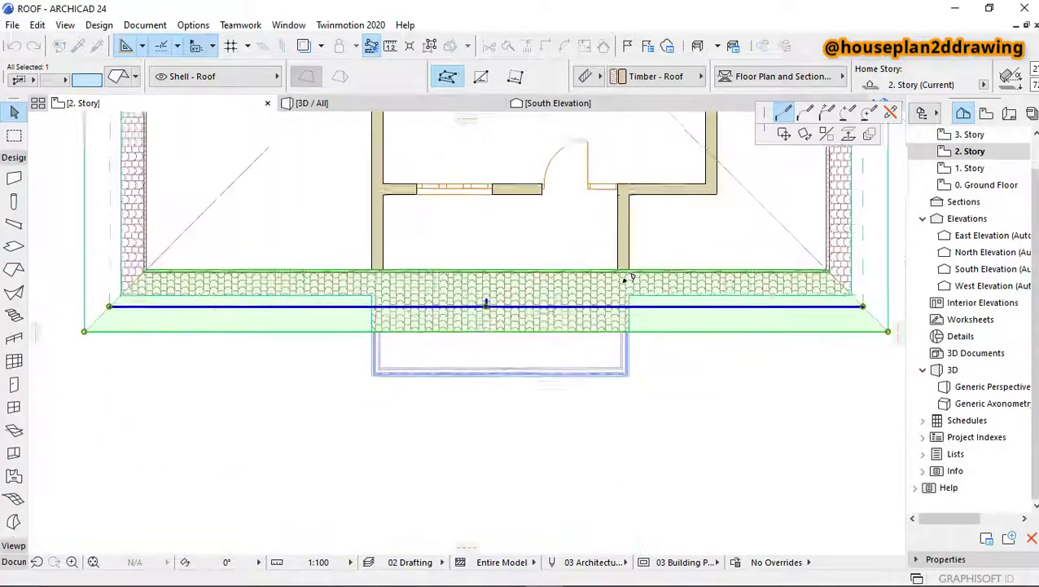
scroll(624, 299, down, 2)
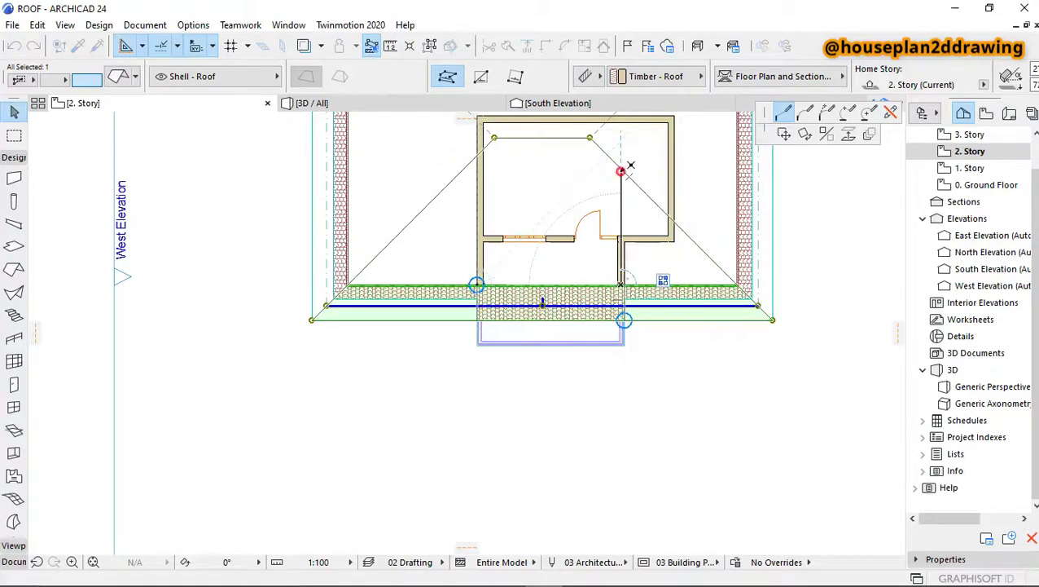
click(622, 170)
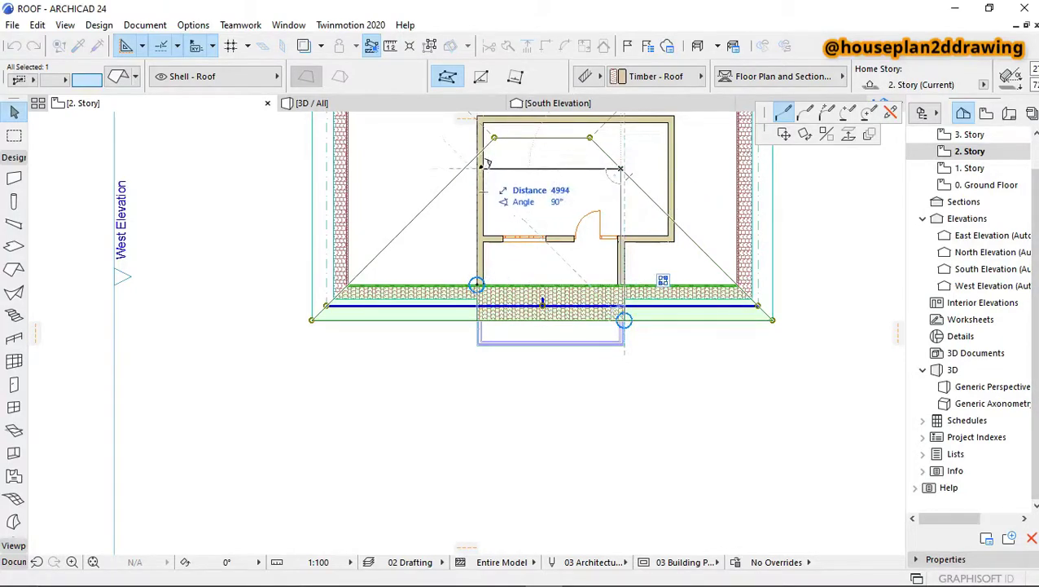
scroll(486, 163, up, 5)
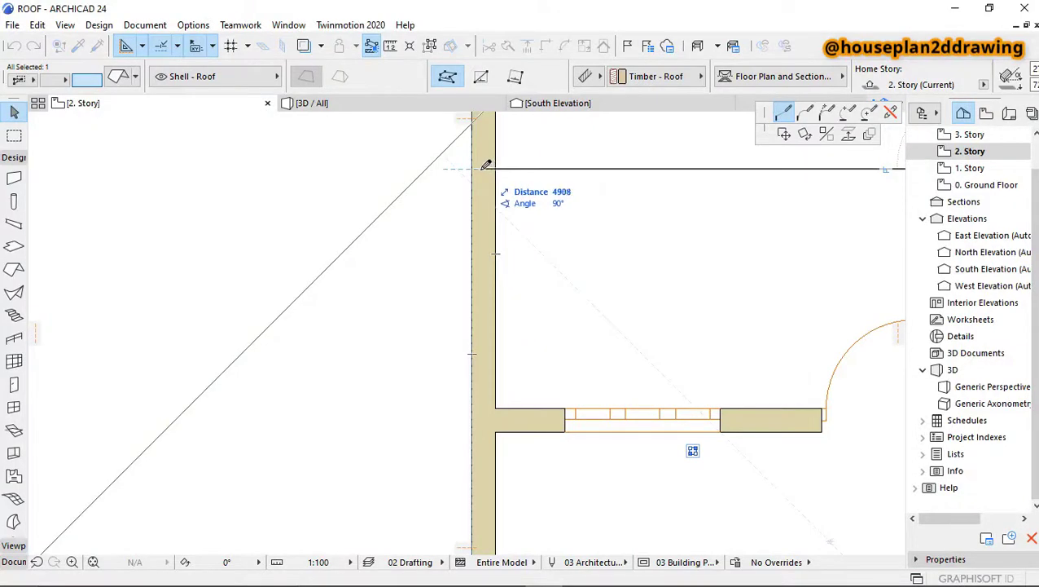
click(485, 168)
scroll(486, 187, down, 3)
scroll(488, 203, up, 3)
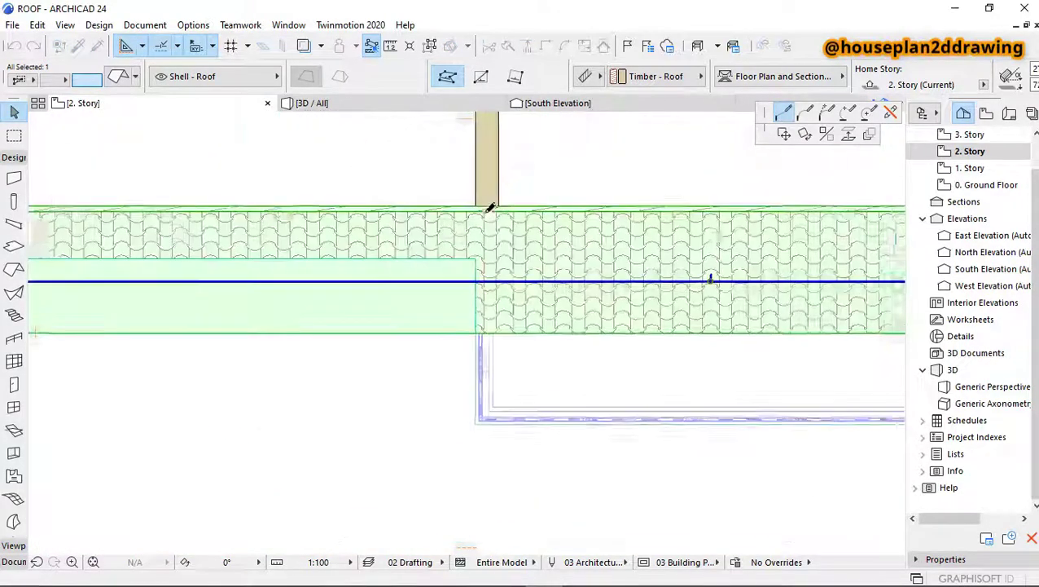
scroll(489, 204, up, 3)
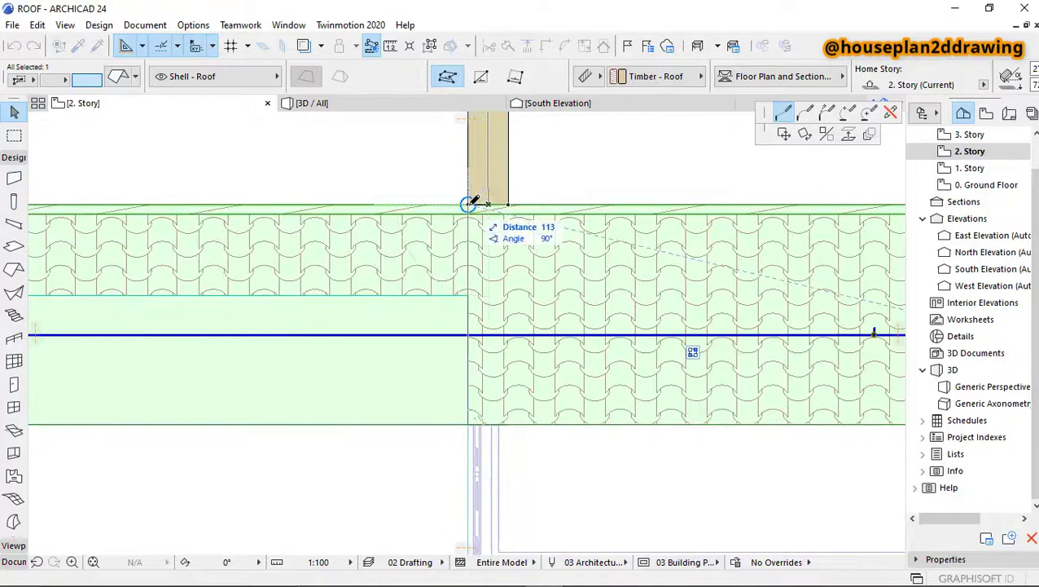
click(470, 203)
scroll(482, 254, down, 3)
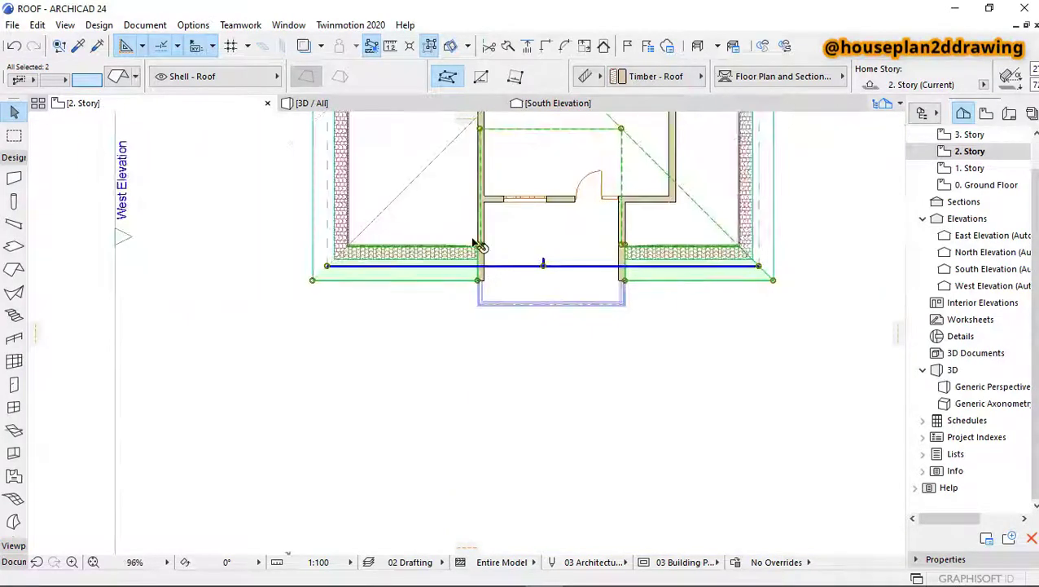
Inspect the cut front roof plane in plan and 3D, flying around the balcony and into the upper room to examine the remaining planes.
scroll(491, 263, up, 5)
scroll(515, 295, up, 4)
scroll(413, 297, down, 8)
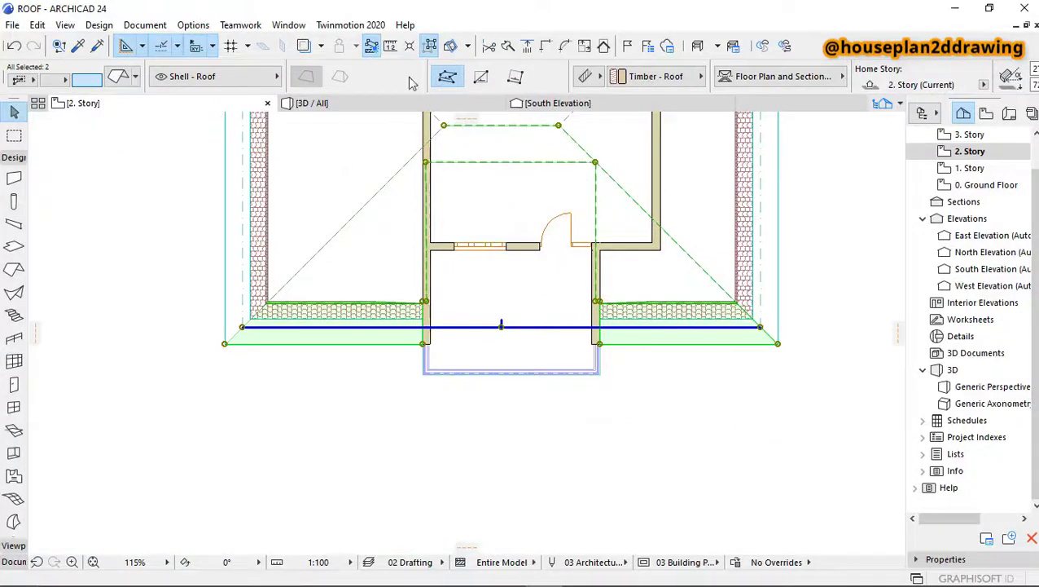
click(361, 102)
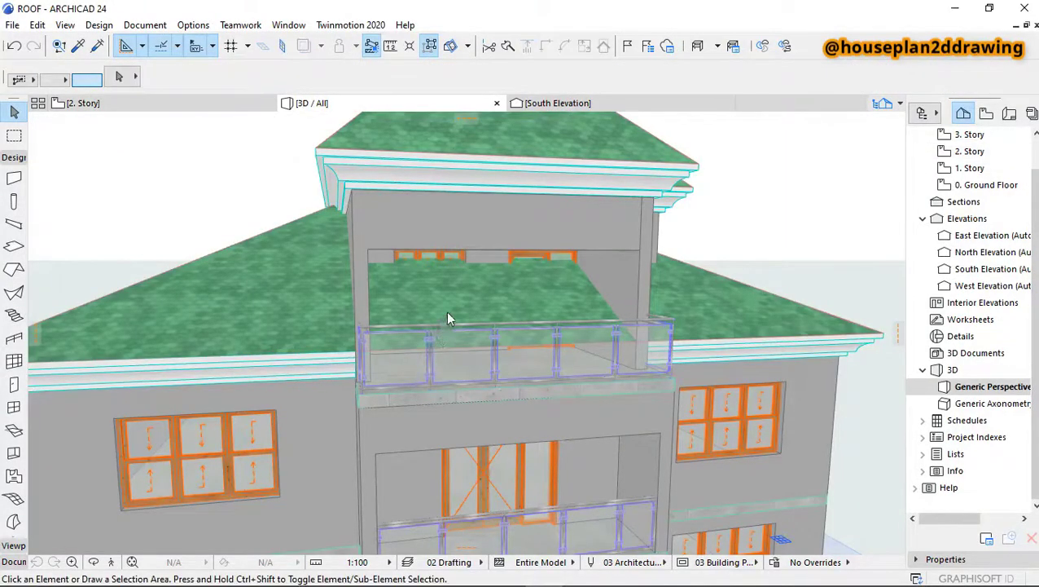
click(112, 562)
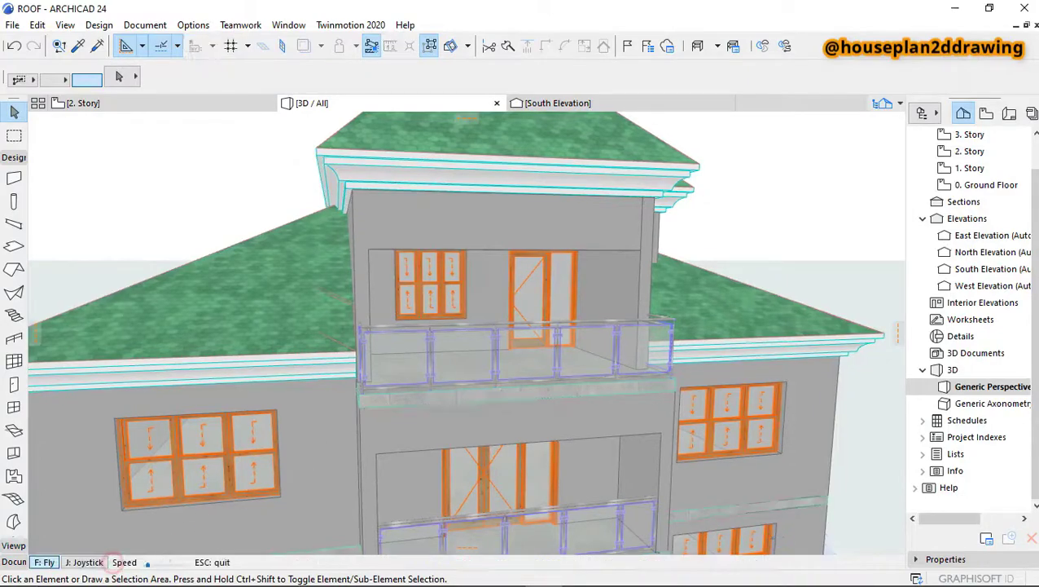
key(Left)
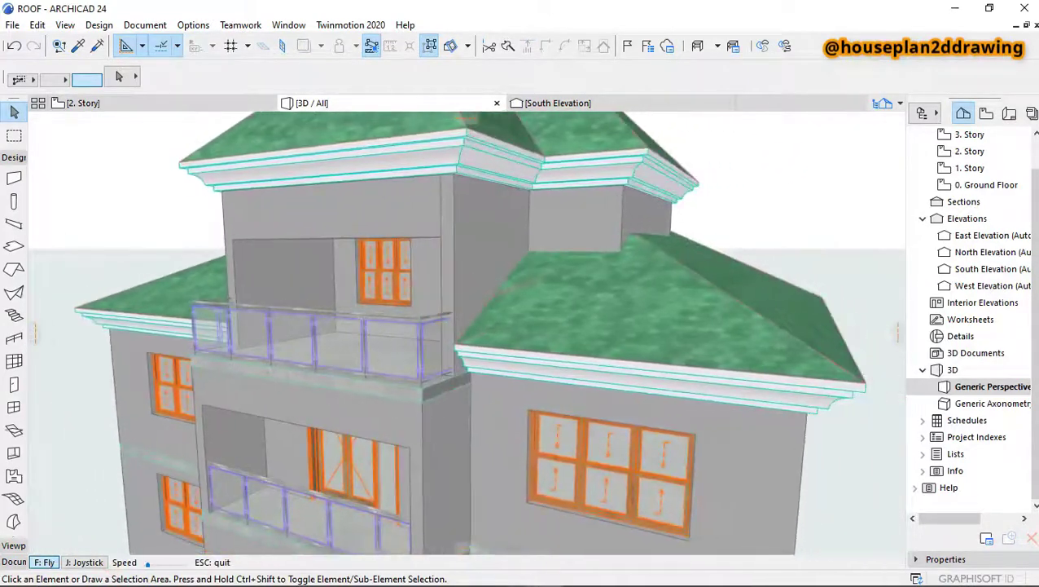
key(Up)
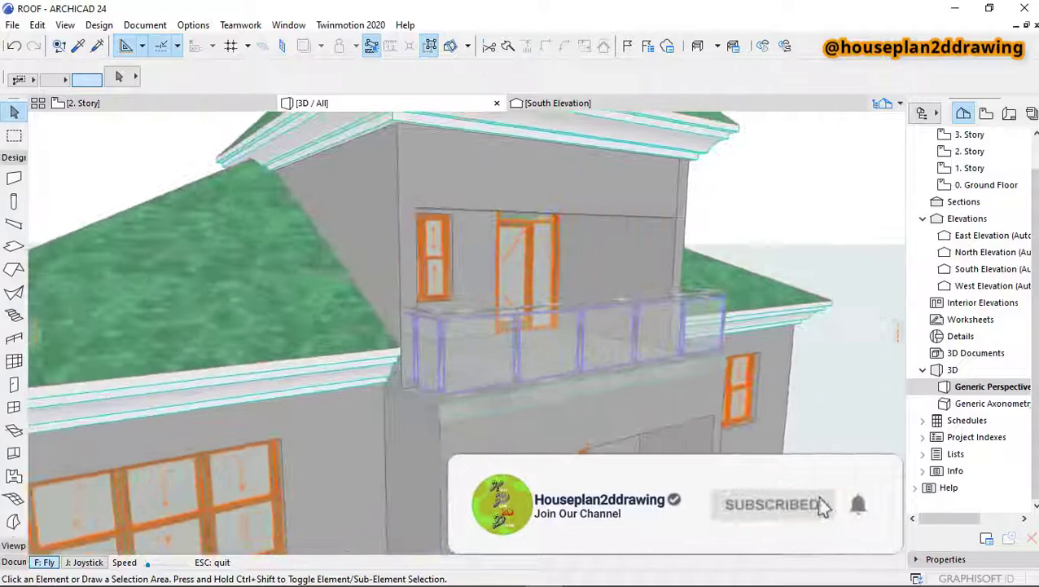
key(Up)
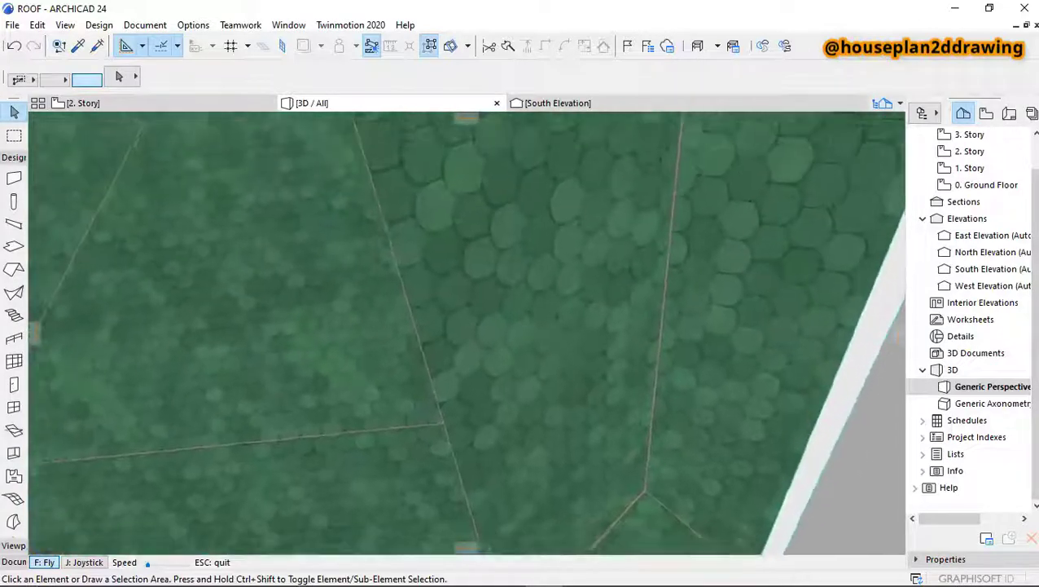
key(Up)
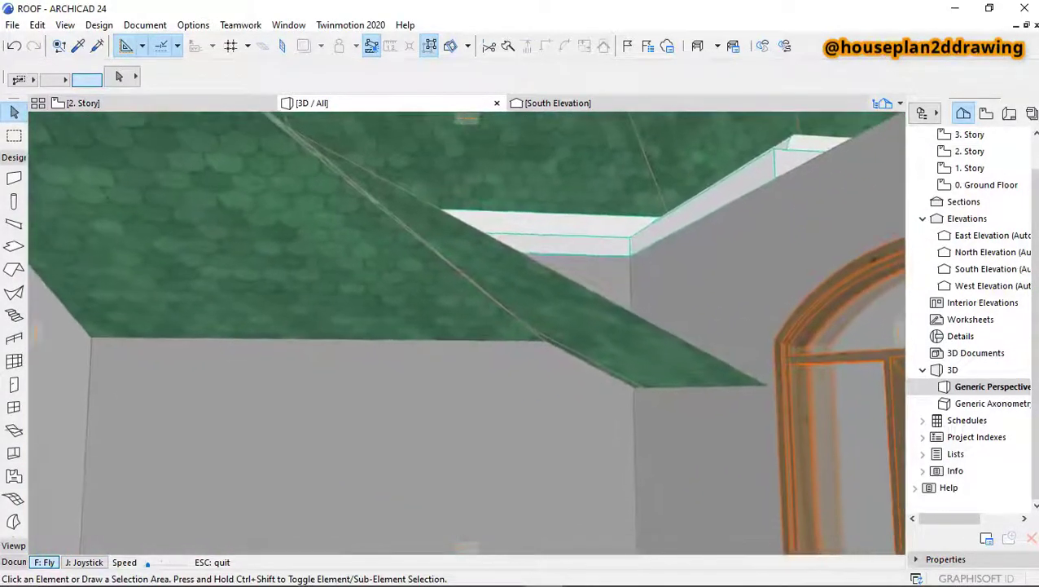
key(Right)
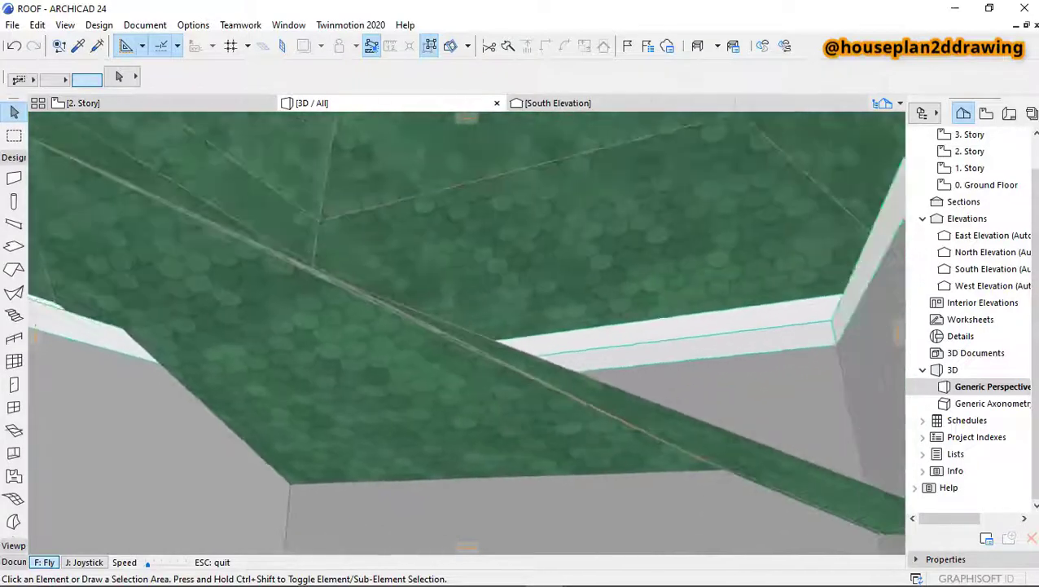
key(Escape)
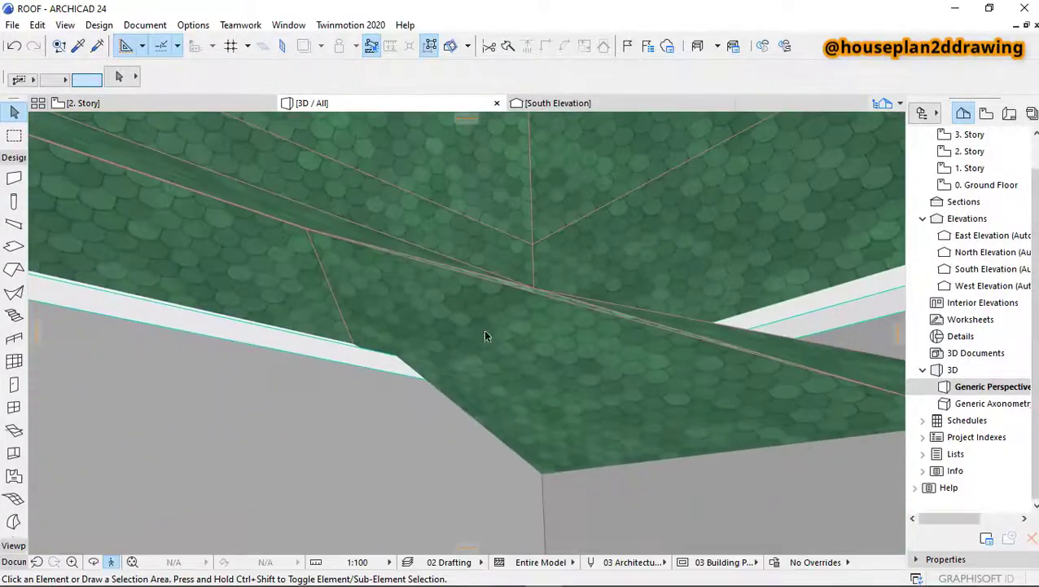
Inspect the remaining pieces of the front roof plane in 3D, flying around the upper room and balcony with one piece selected.
click(587, 302)
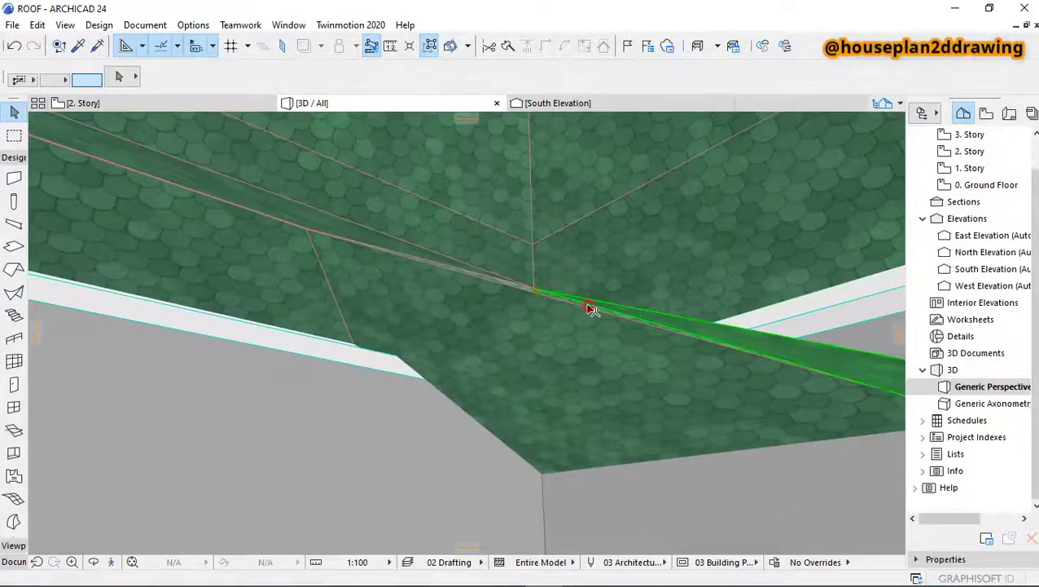
click(132, 562)
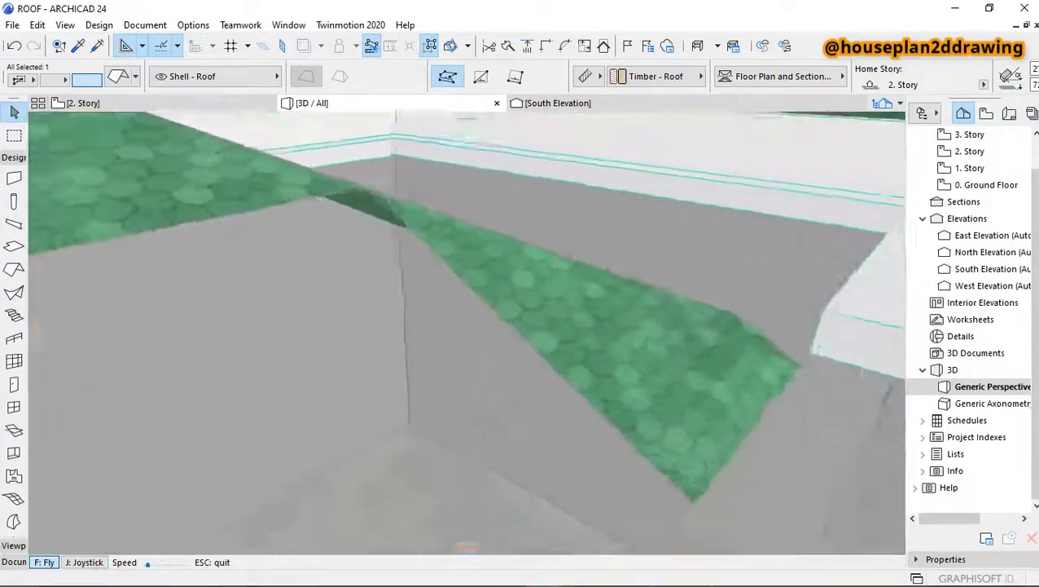
key(Escape)
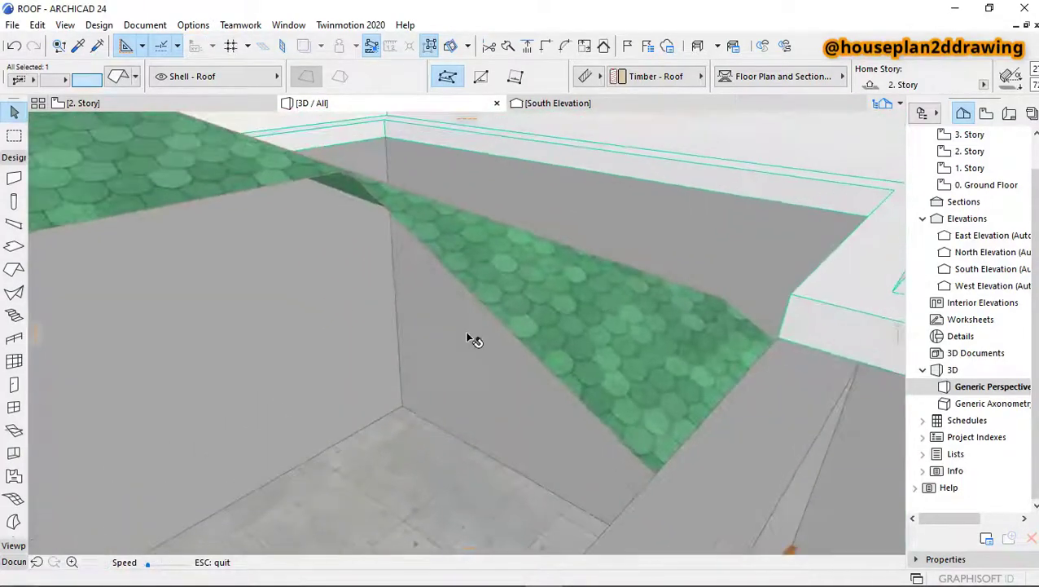
key(Escape)
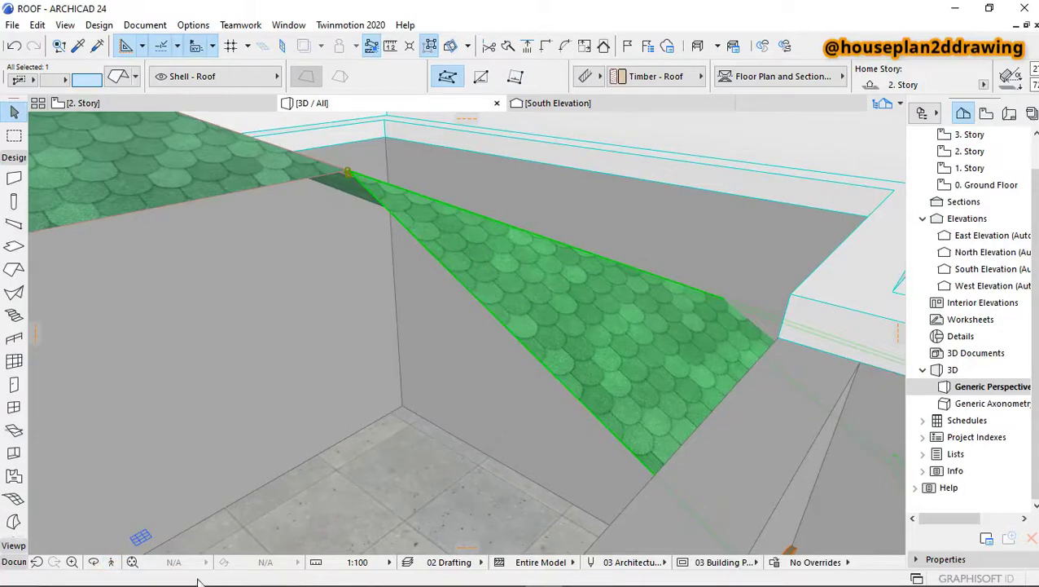
click(112, 562)
key(Escape)
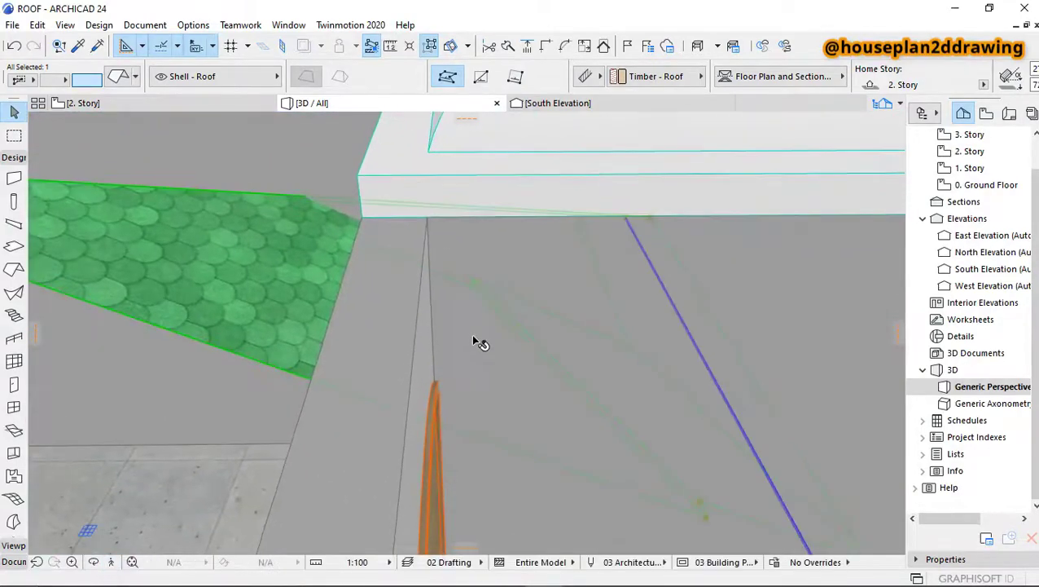
click(113, 562)
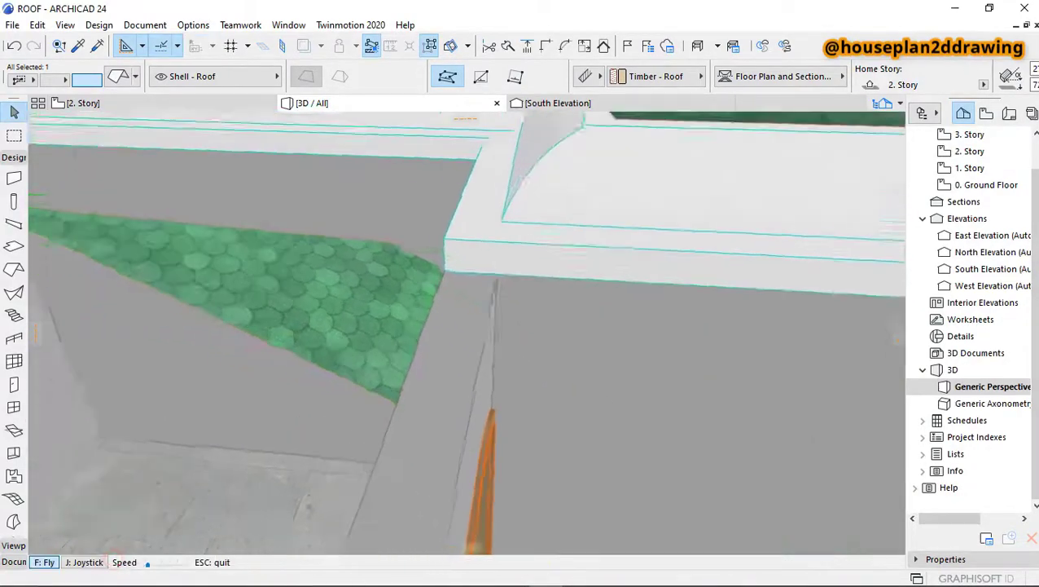
key(Up)
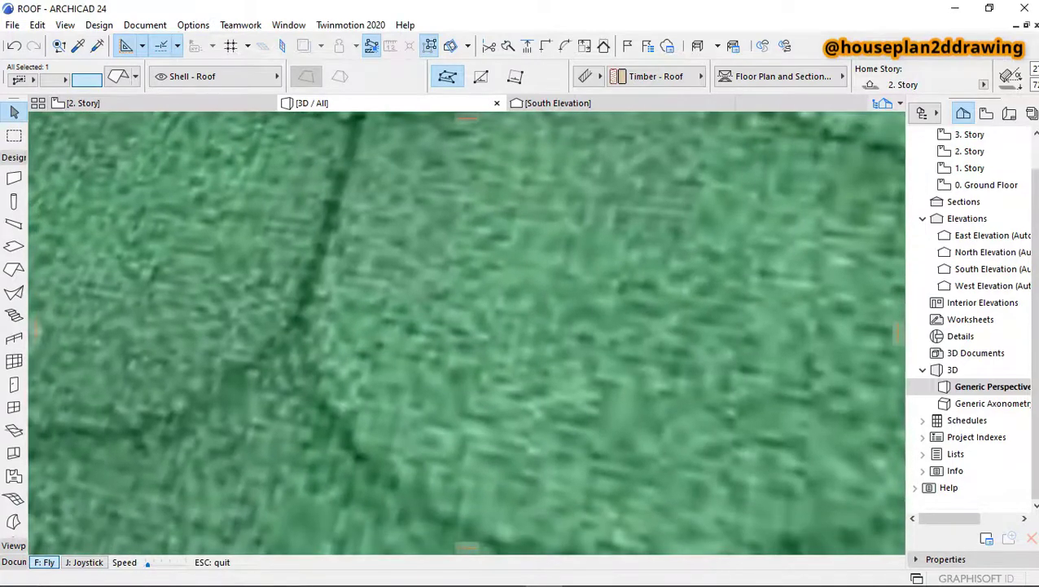
key(Down)
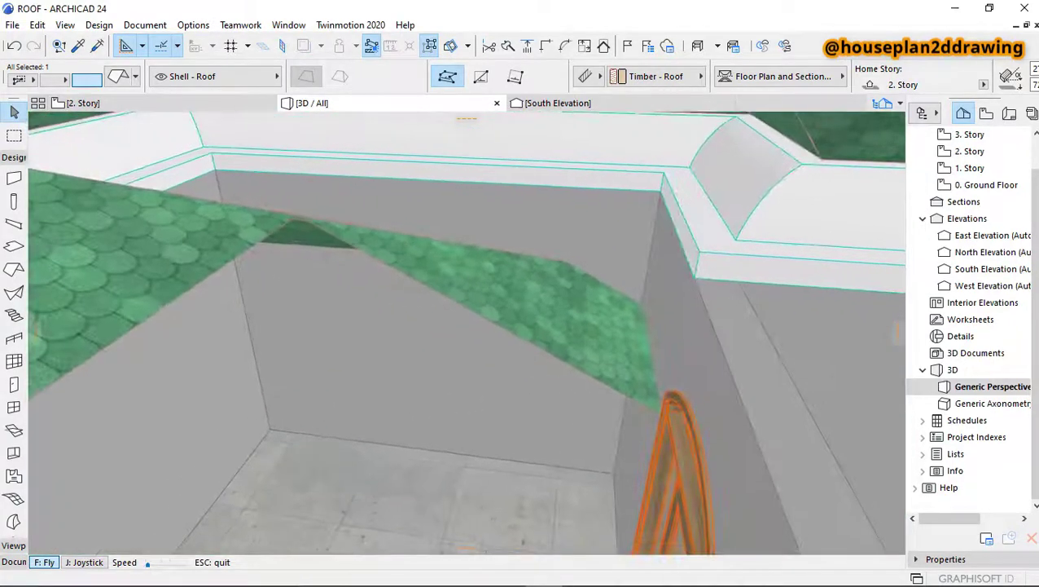
key(Escape)
key(Escape)
Examine on the 2. Story plan how far the cut front roof pieces reach into the upper room.
click(82, 103)
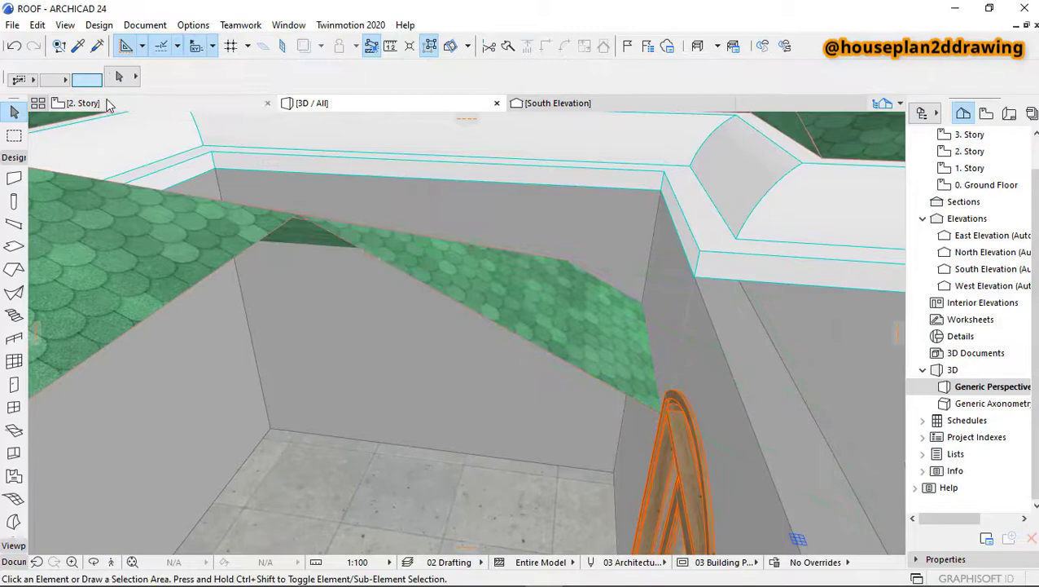
scroll(640, 265, down, 2)
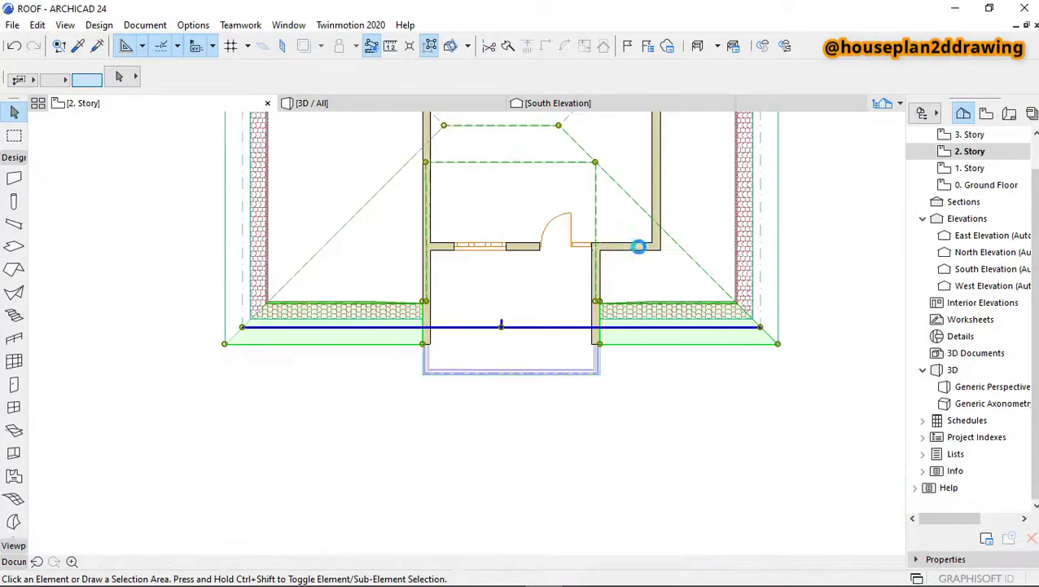
click(638, 244)
scroll(627, 199, down, 3)
scroll(603, 241, up, 6)
scroll(601, 240, down, 2)
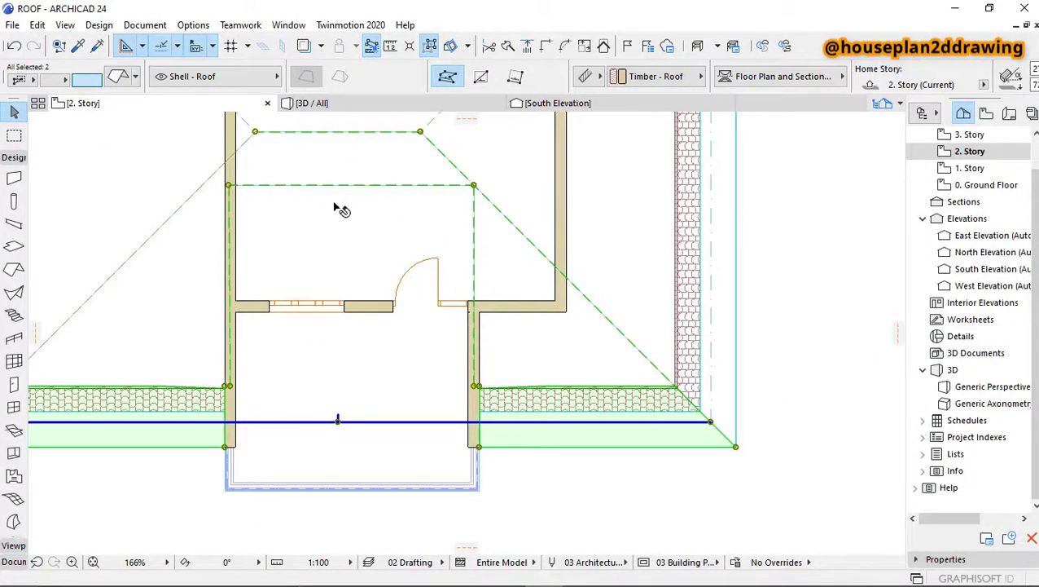
click(546, 249)
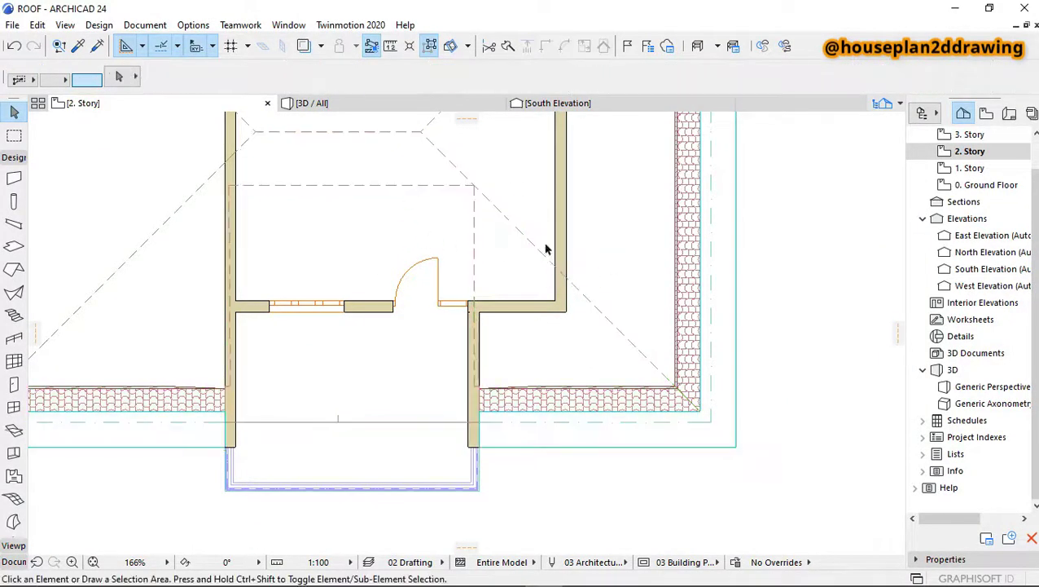
click(394, 185)
scroll(320, 215, down, 3)
scroll(290, 189, up, 3)
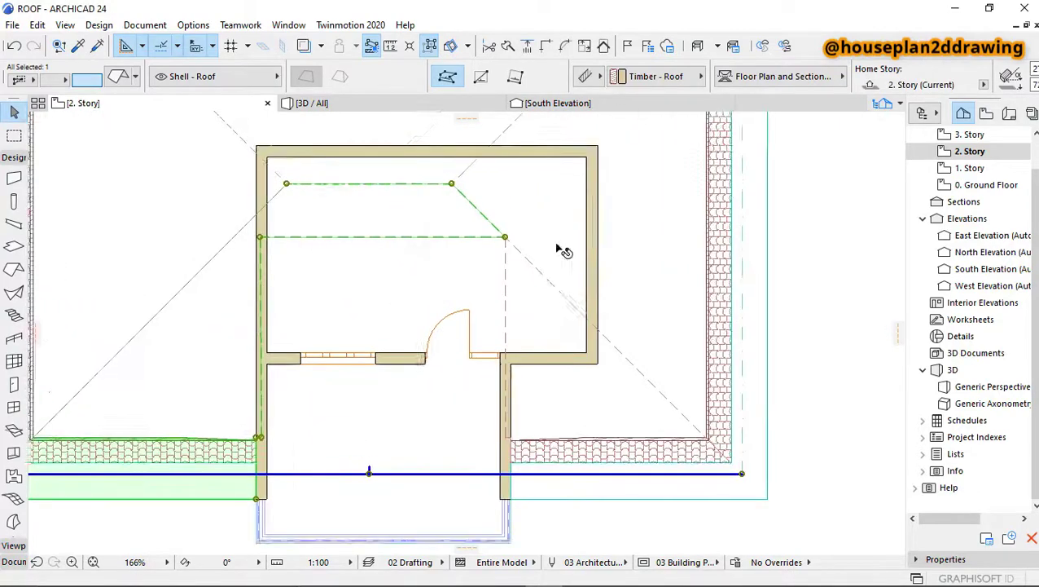
scroll(556, 247, down, 2)
scroll(519, 227, up, 2)
scroll(506, 238, down, 2)
scroll(573, 227, up, 5)
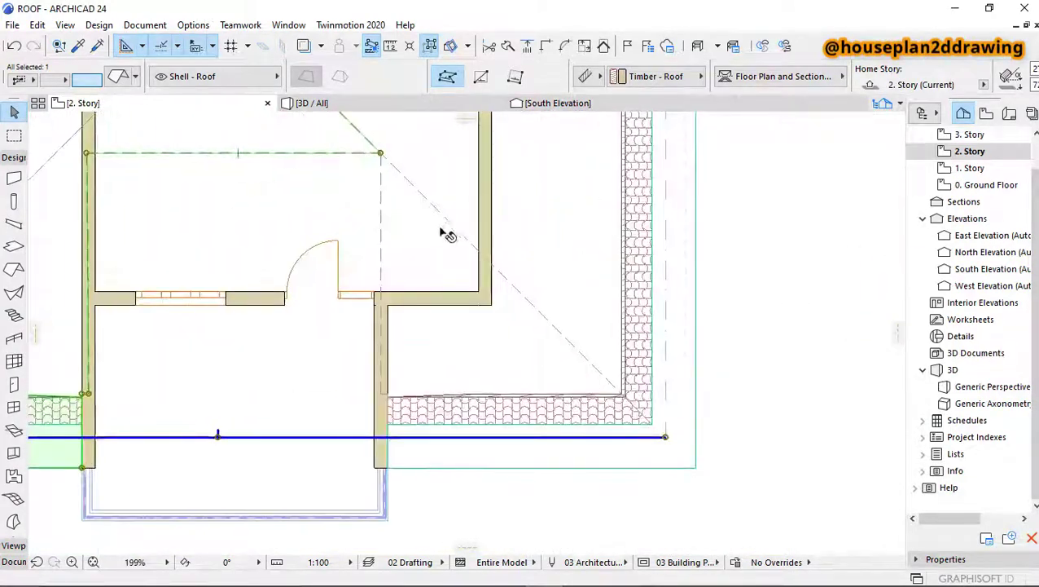
Subtract the area inside the upper room from the east front roof piece, following the south and east wall centrelines to the hip line.
key(Escape)
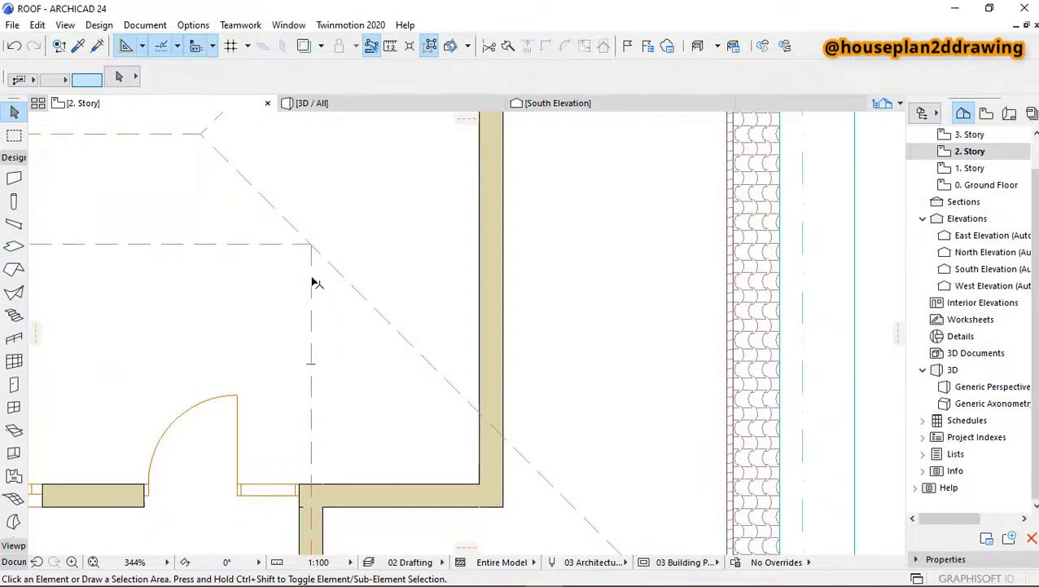
click(312, 277)
scroll(314, 246, down, 4)
scroll(314, 244, up, 2)
scroll(284, 204, down, 2)
scroll(329, 254, up, 2)
key(Escape)
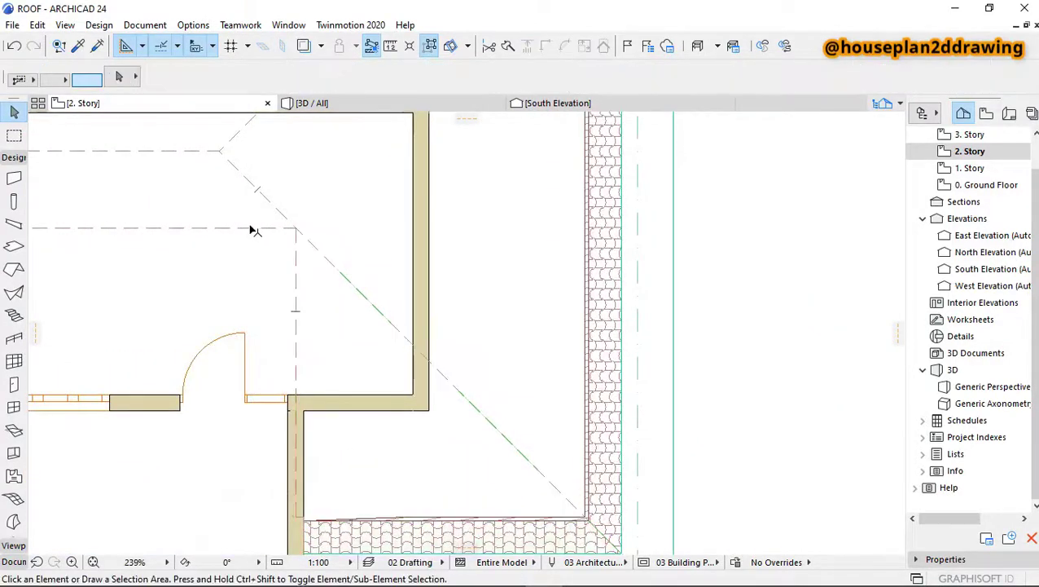
click(257, 235)
key(Escape)
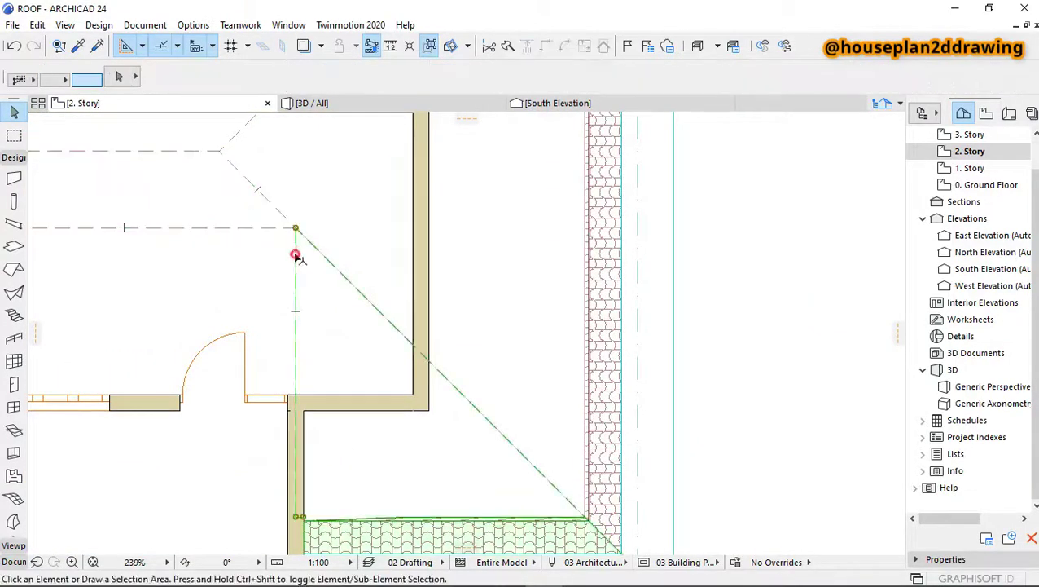
click(296, 251)
click(297, 229)
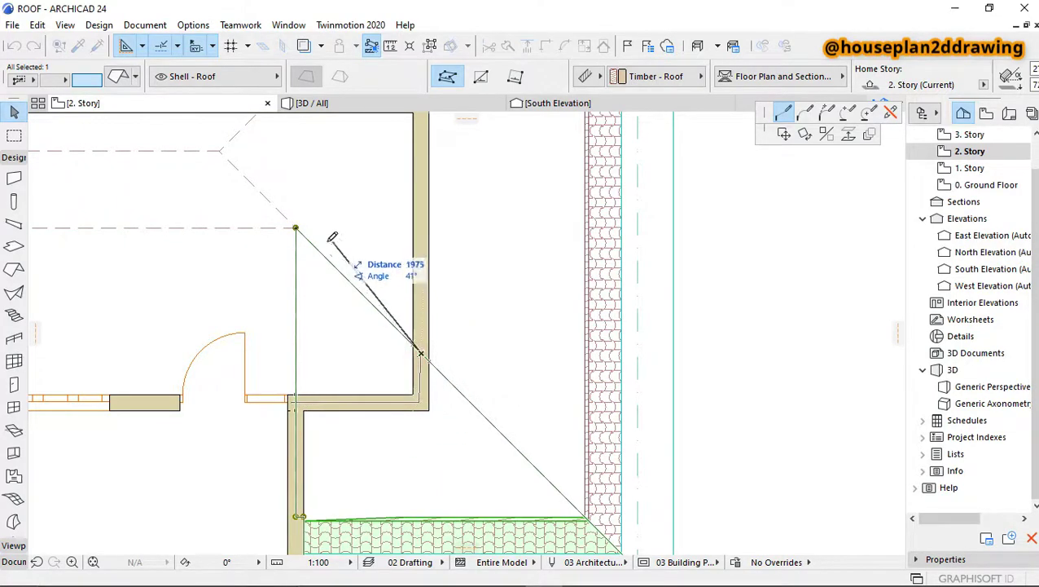
click(298, 228)
scroll(464, 301, down, 3)
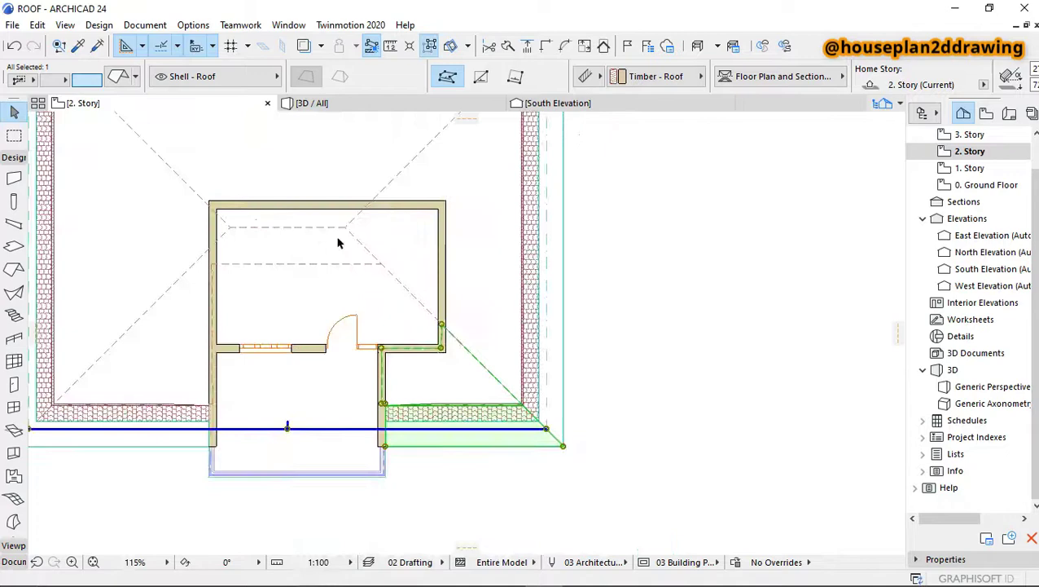
Subtract the strip inside the upper room from the west front roof piece, running about 560 down the west wall from the hip line.
scroll(341, 239, up, 2)
click(405, 285)
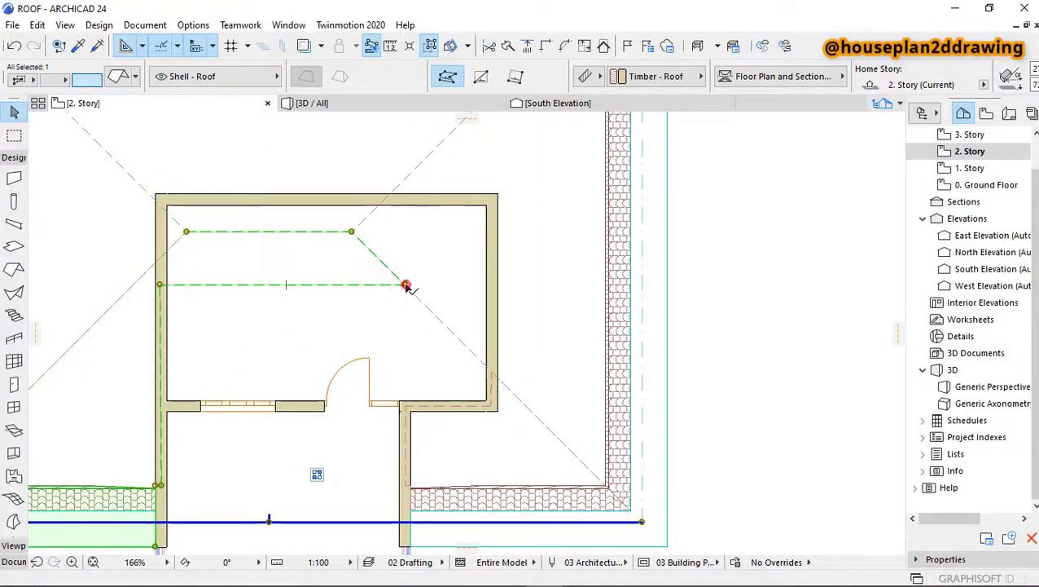
click(406, 285)
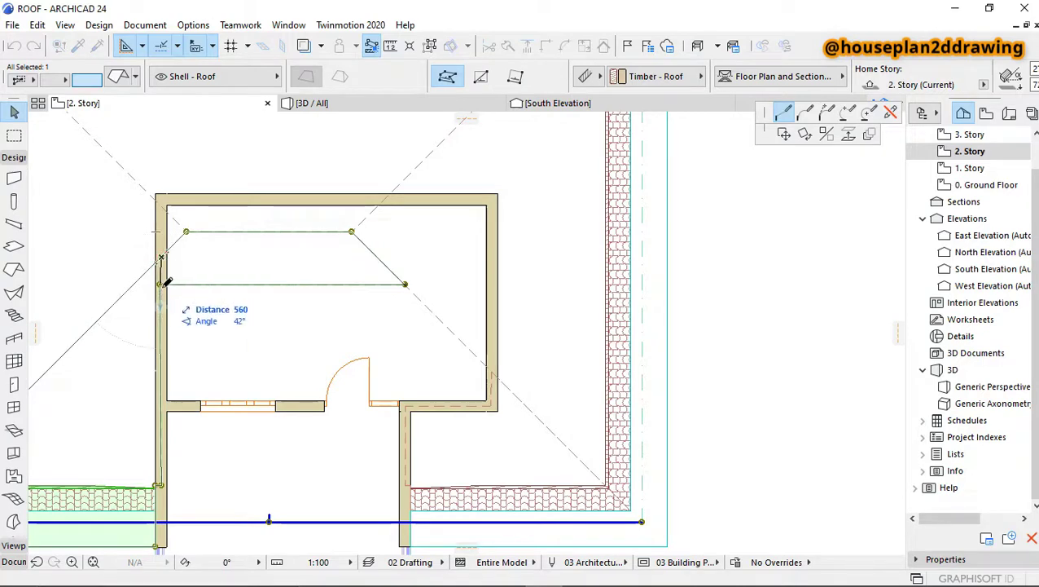
scroll(165, 281, up, 5)
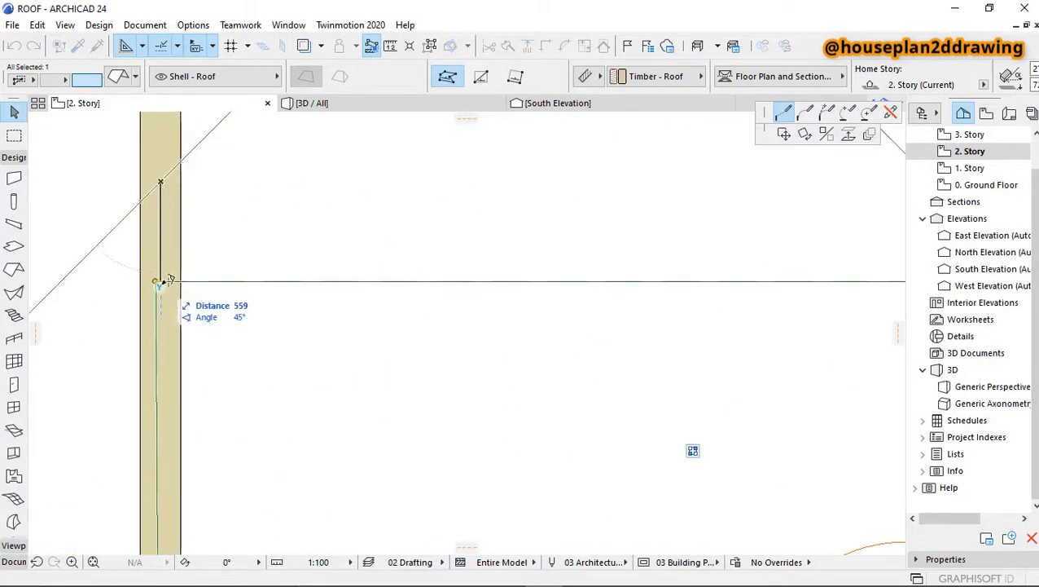
scroll(165, 280, down, 5)
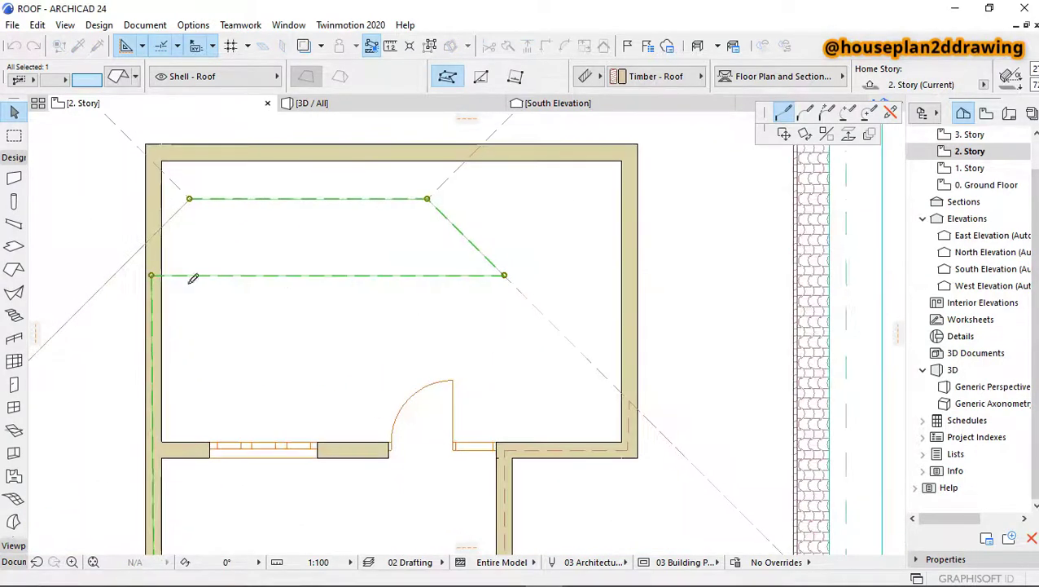
click(505, 285)
key(Escape)
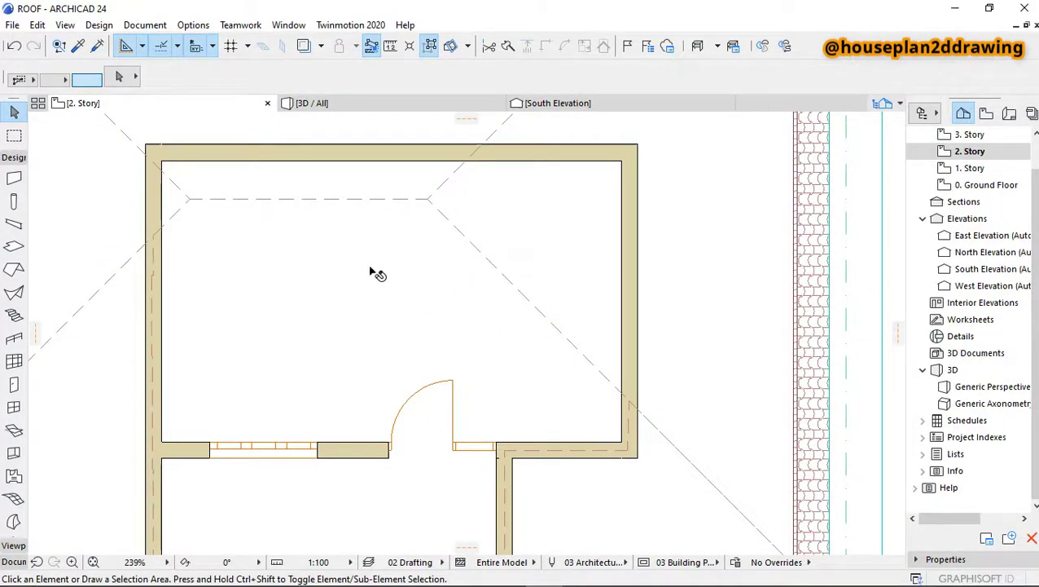
Inspect the trimmed roof in 3D from inside the upper room and select the plane still crossing it.
click(343, 103)
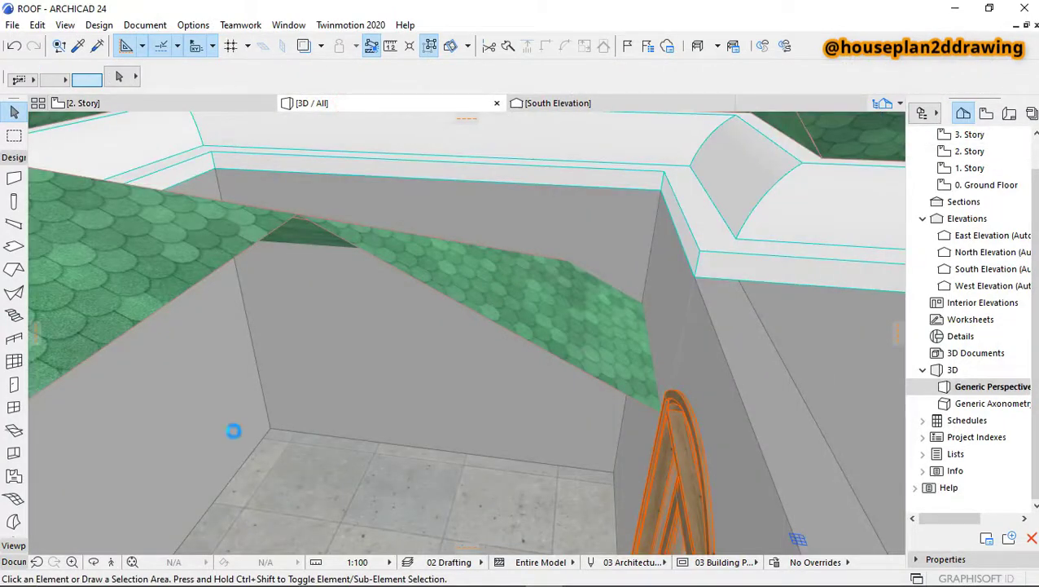
click(111, 561)
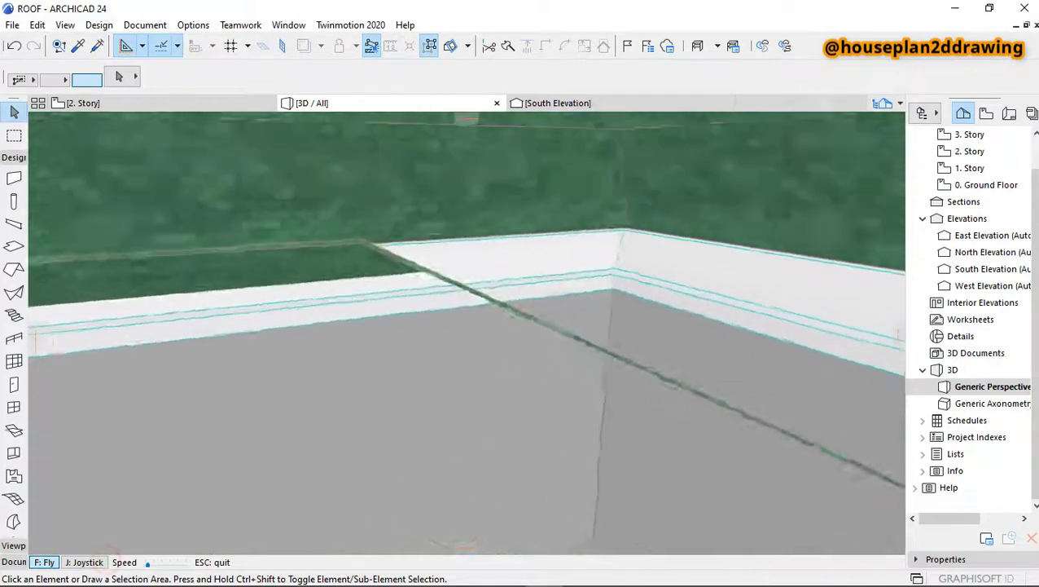
key(Down)
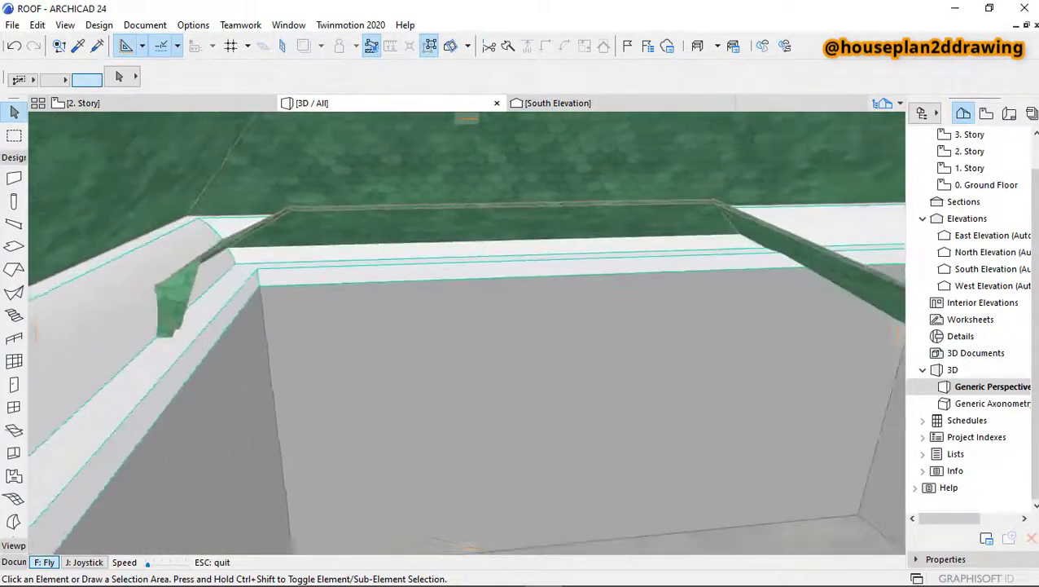
key(Escape)
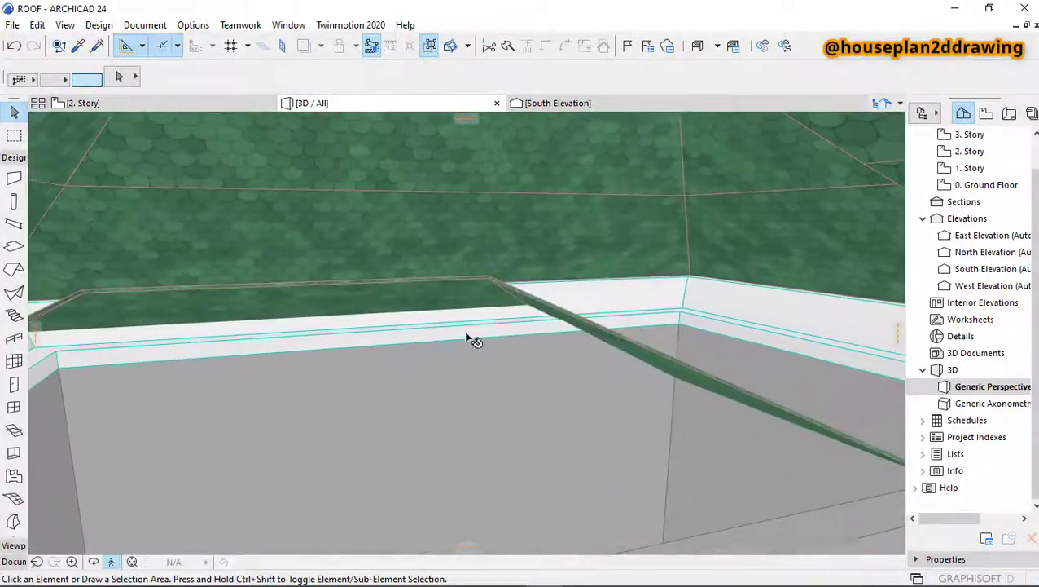
click(634, 344)
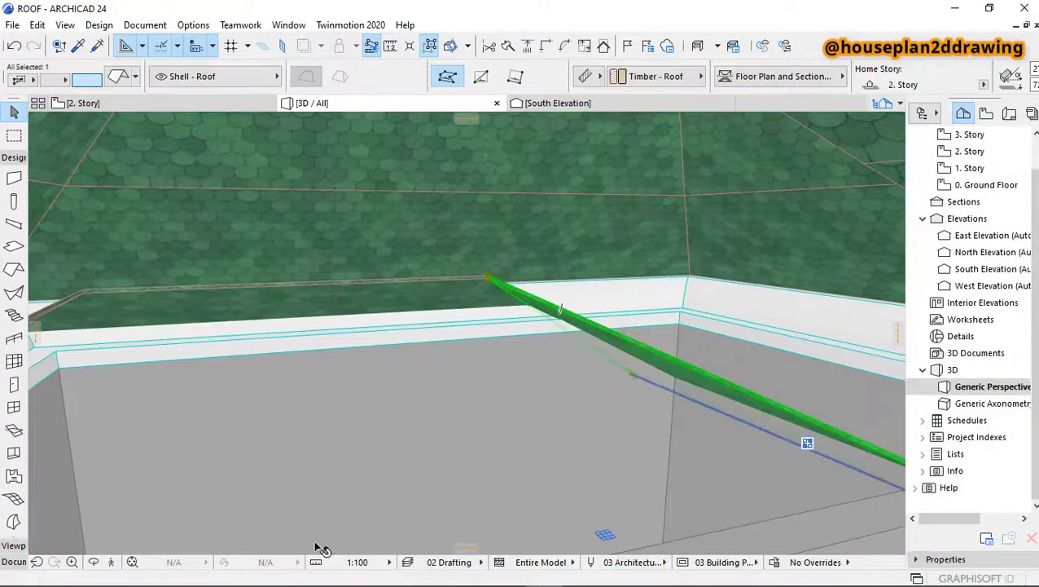
click(131, 562)
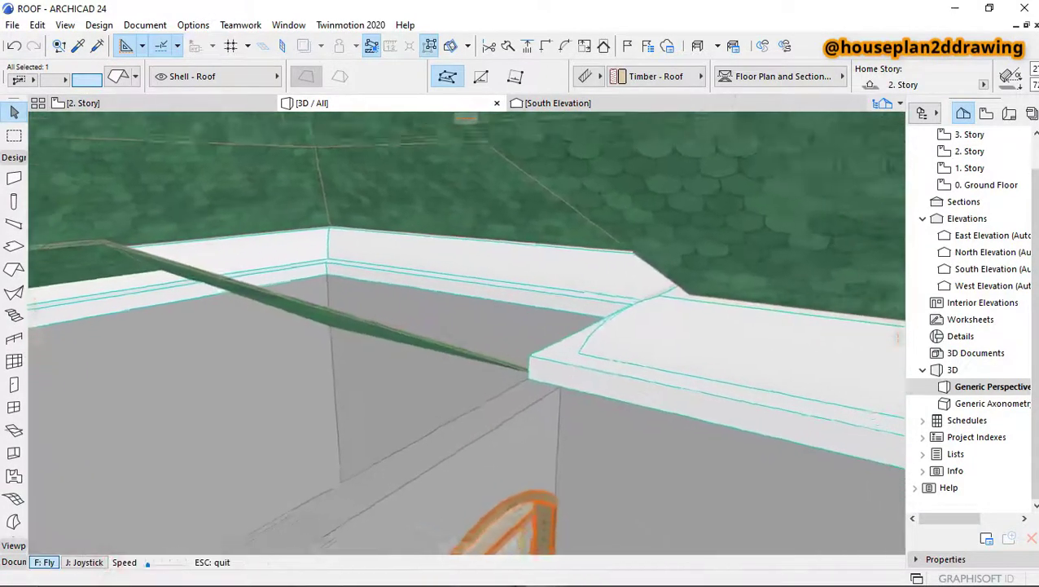
key(Escape)
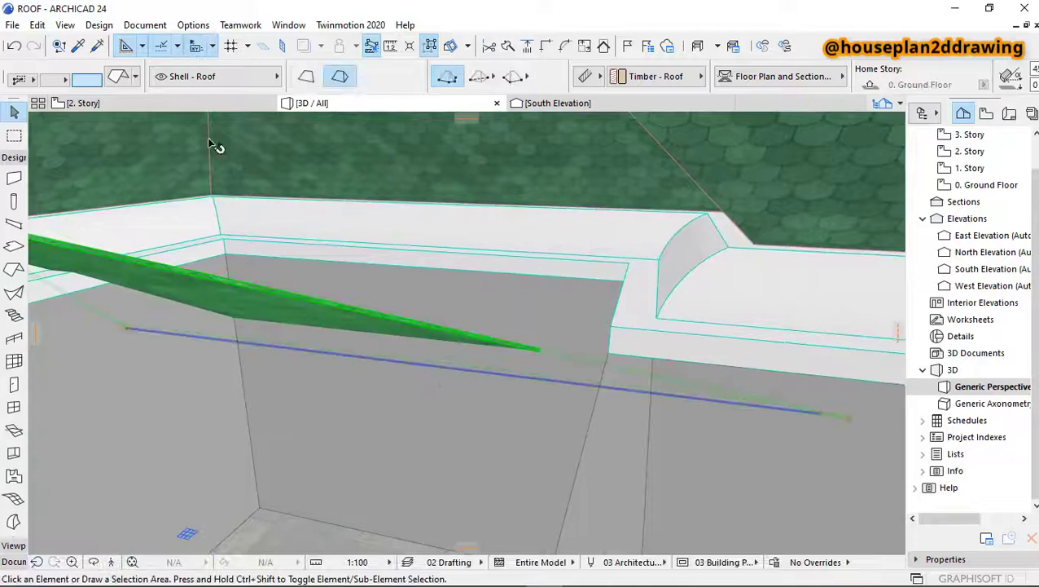
Subtract the area inside the upper room from the east roof plane on the 2. Story plan, following the north and east wall centrelines between its hip lines.
click(174, 104)
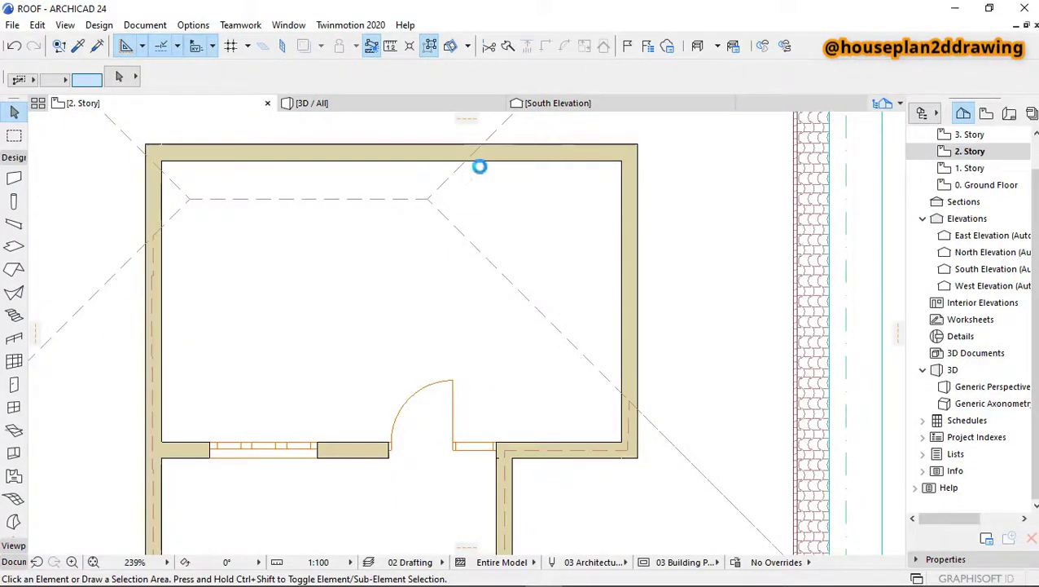
scroll(487, 306, down, 3)
scroll(498, 293, up, 5)
scroll(514, 263, down, 4)
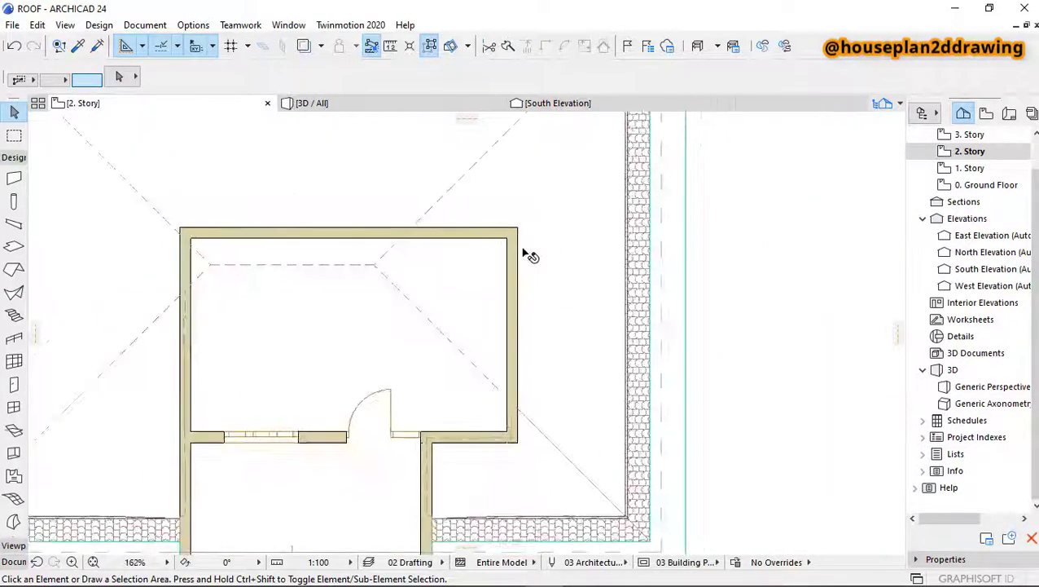
scroll(489, 266, down, 3)
scroll(431, 274, up, 3)
click(424, 273)
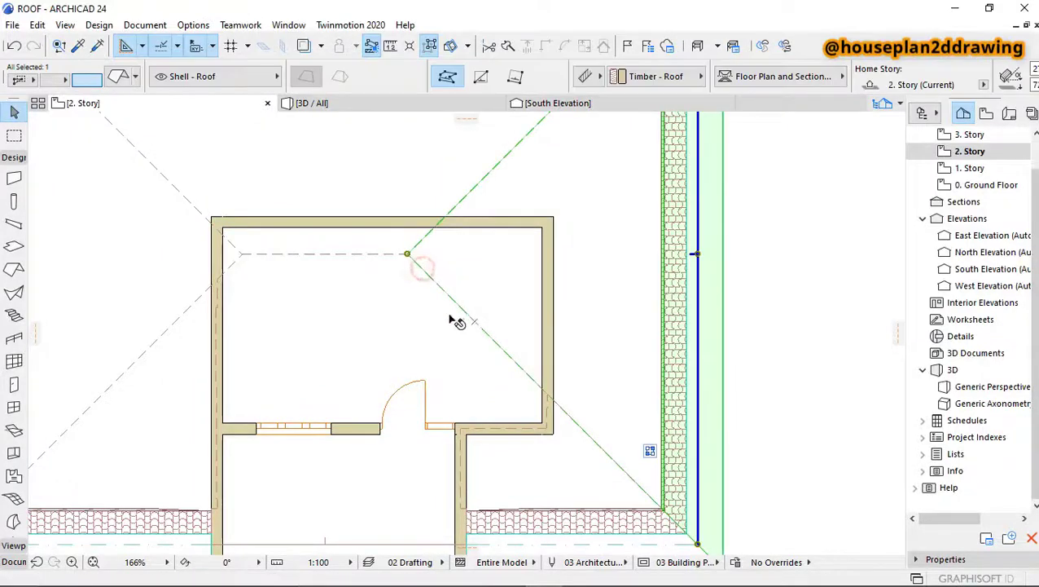
scroll(492, 260, up, 3)
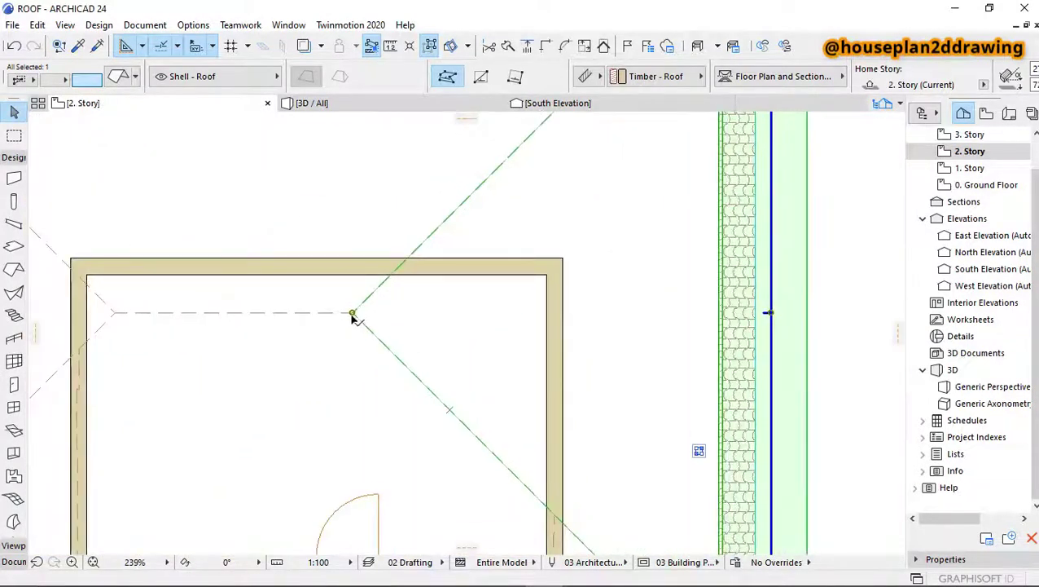
click(352, 313)
click(353, 313)
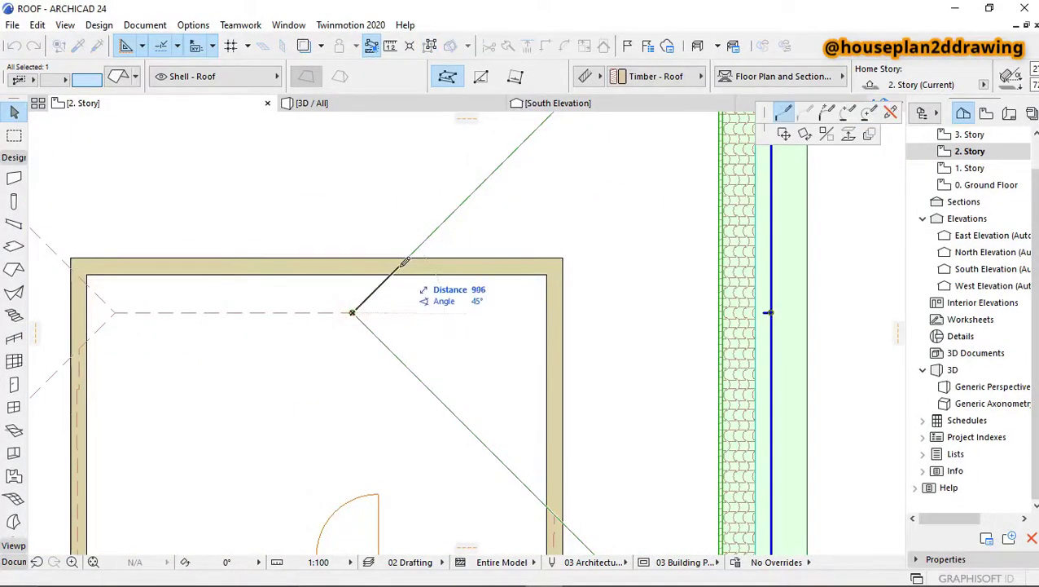
click(555, 264)
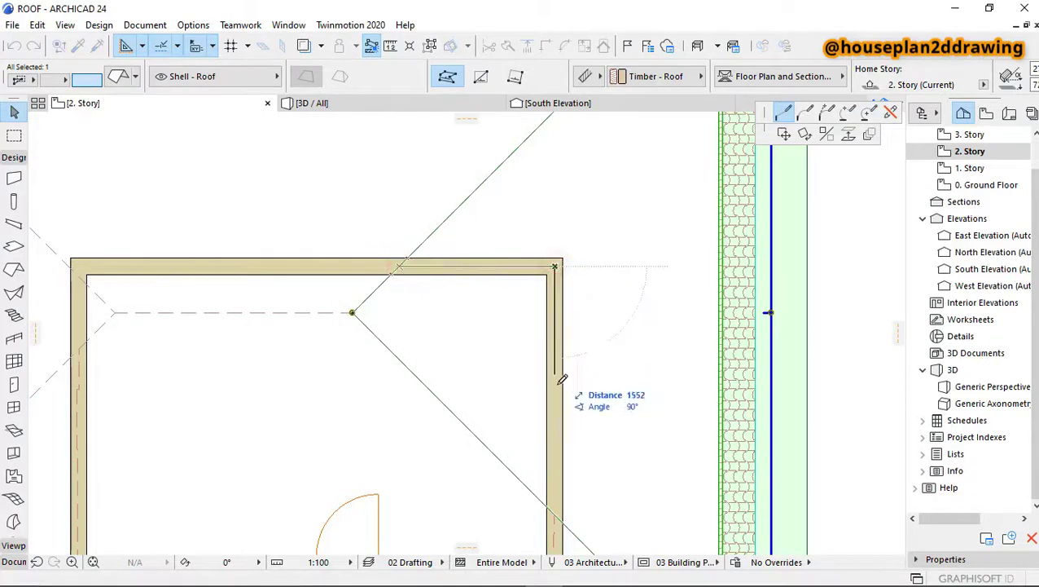
click(556, 514)
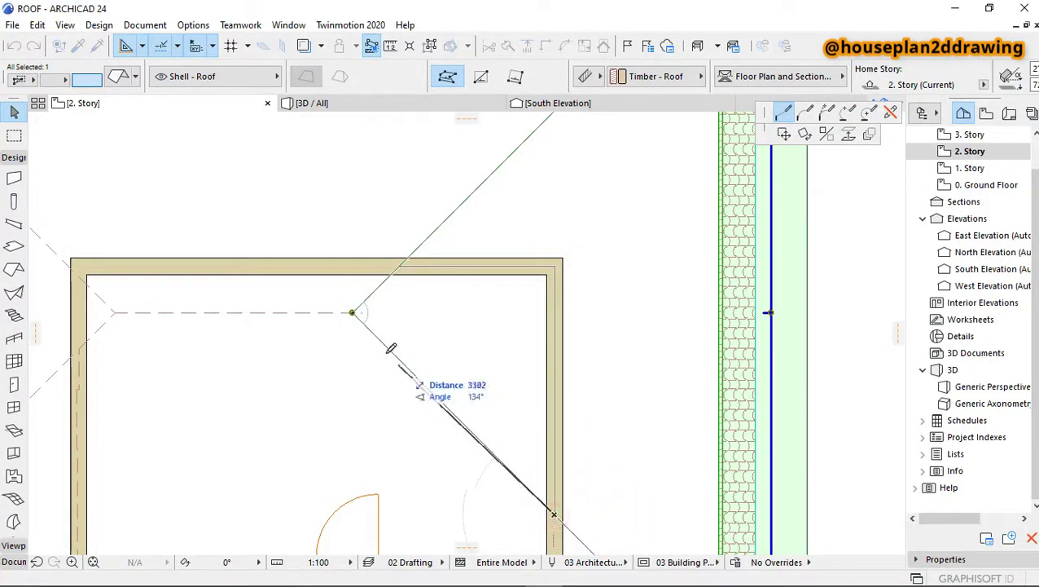
click(353, 312)
Walk through the 3D model around the upper room and balcony to examine where the remaining roof planes still reach inside the walls.
scroll(584, 300, down, 5)
scroll(487, 255, up, 6)
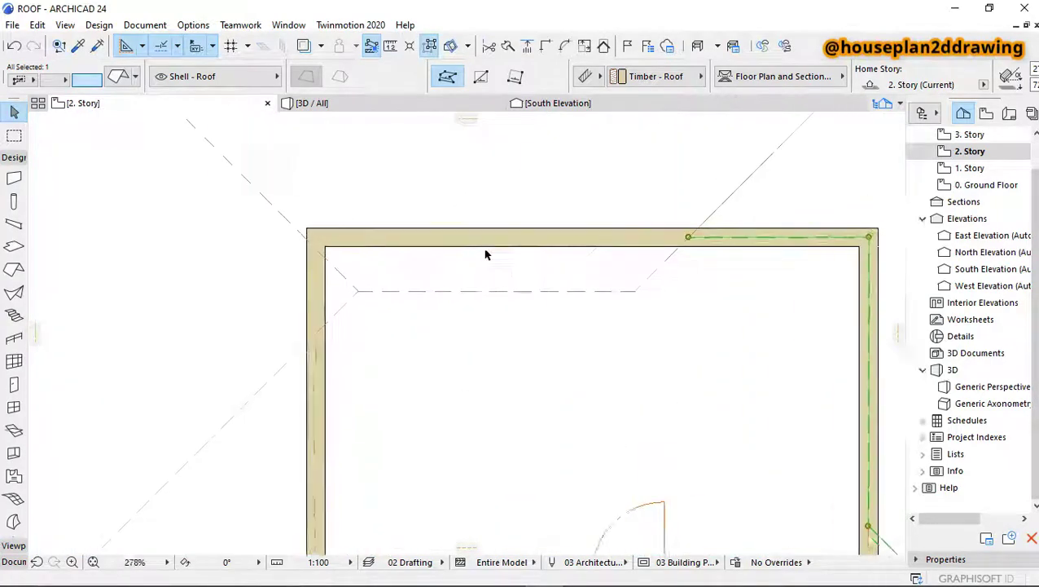
click(346, 104)
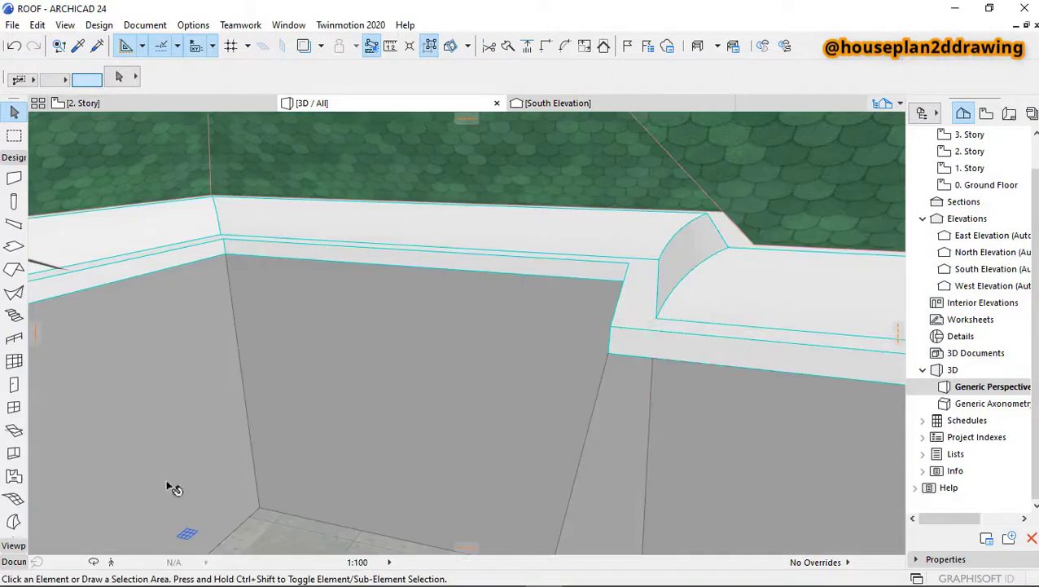
click(120, 561)
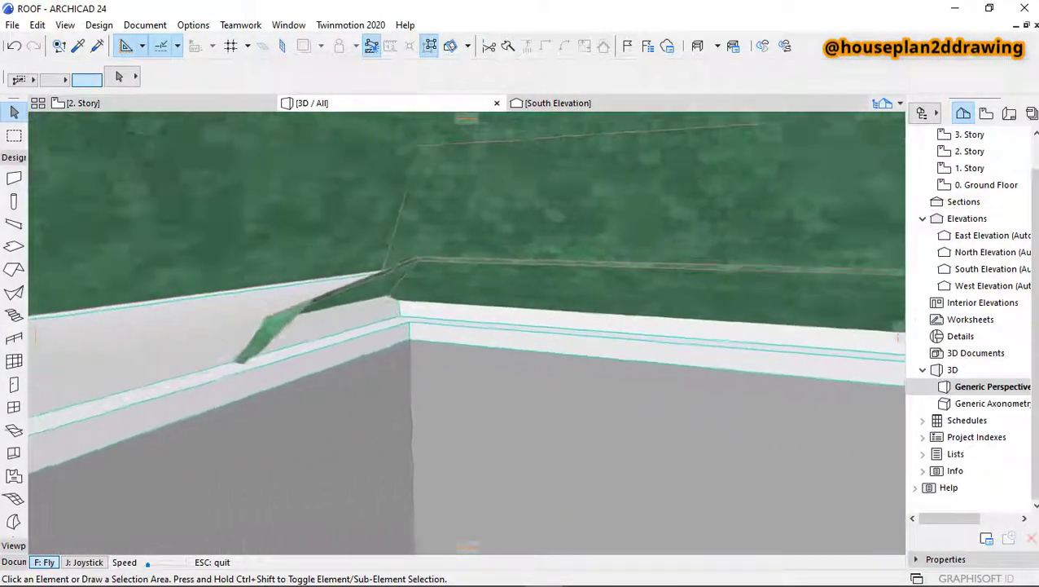
key(Left)
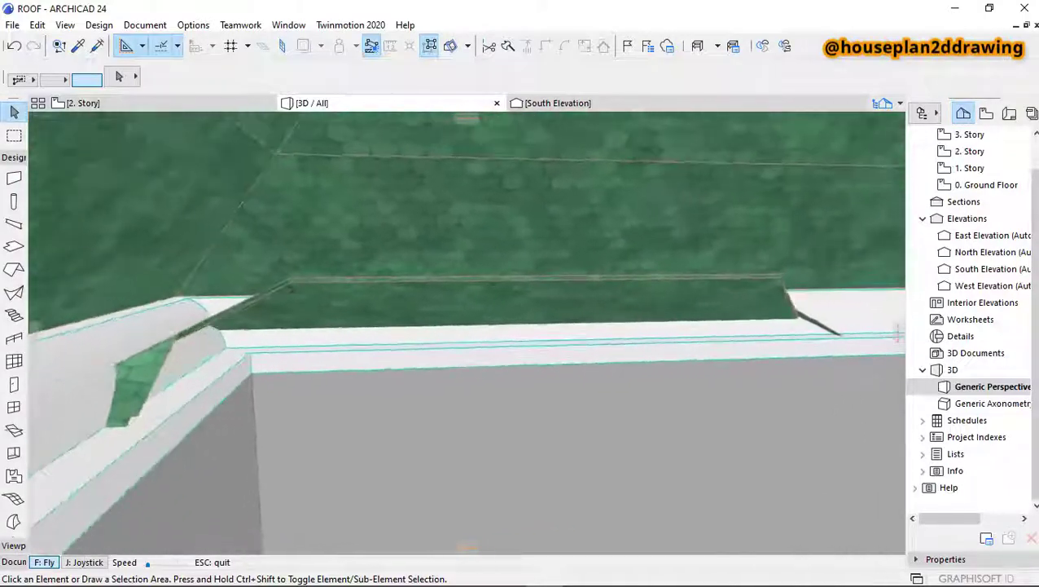
key(Up)
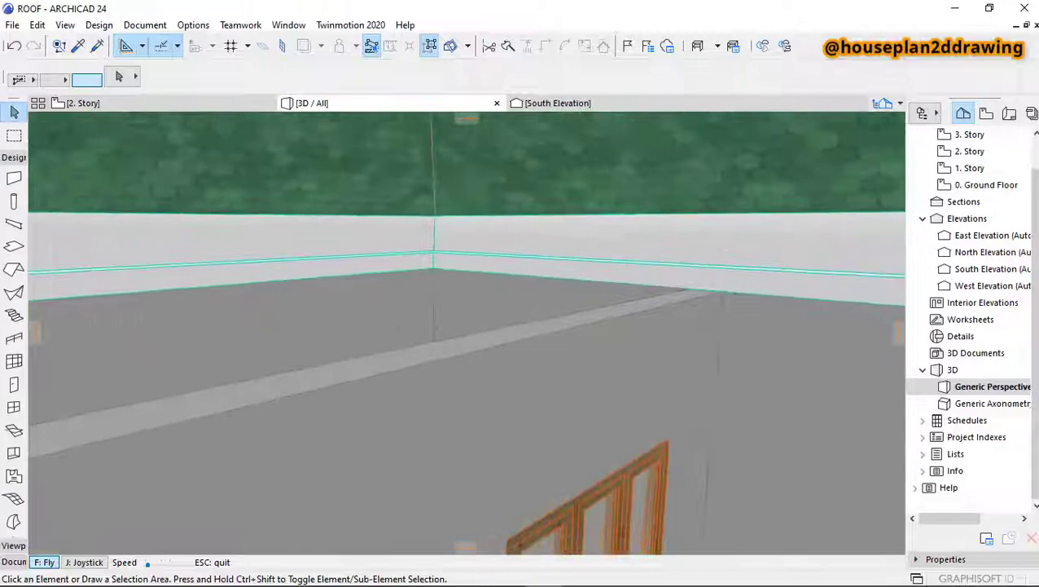
key(Right)
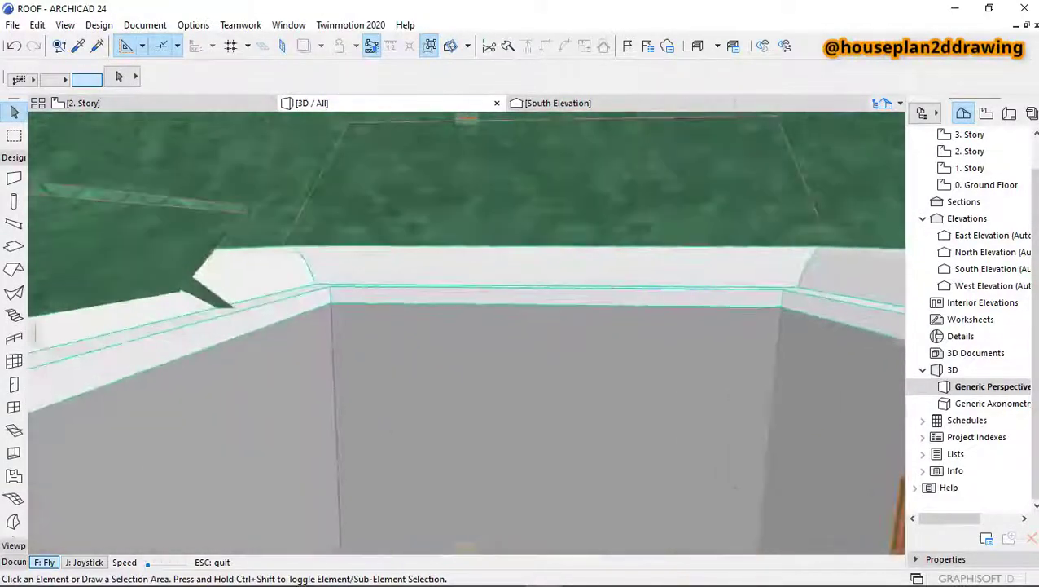
key(Up)
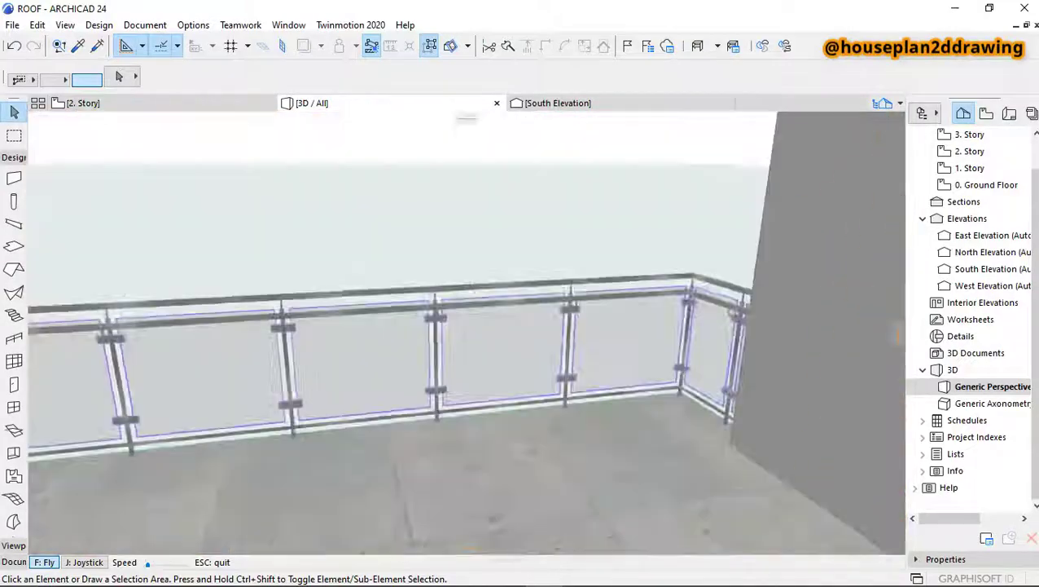